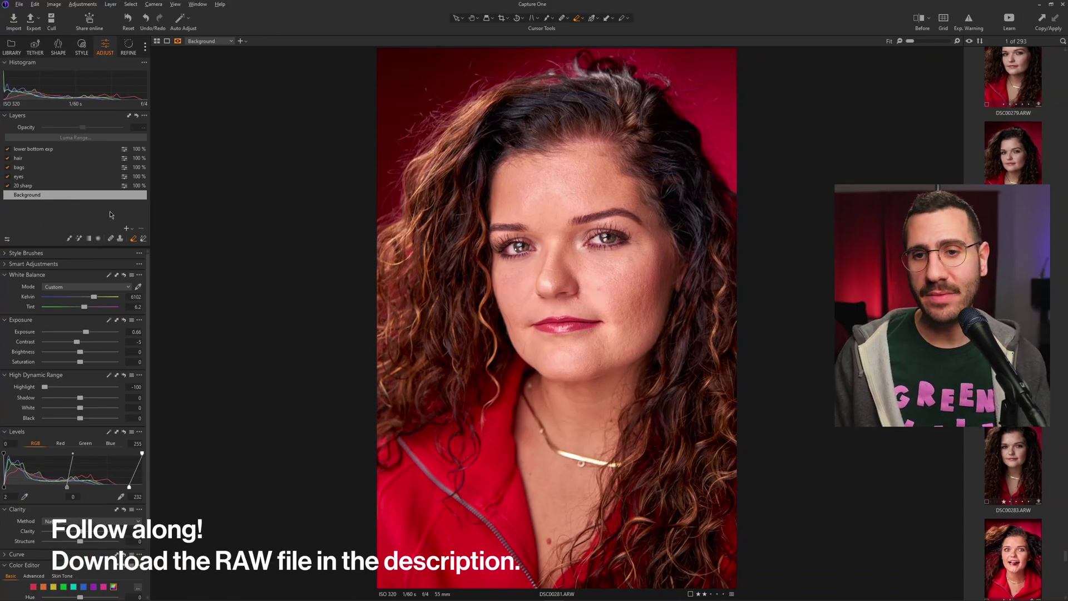
# Step: Compare the edited portrait with its original state and create a new unedited variant of DSC00281.ARW
pyautogui.press('y')
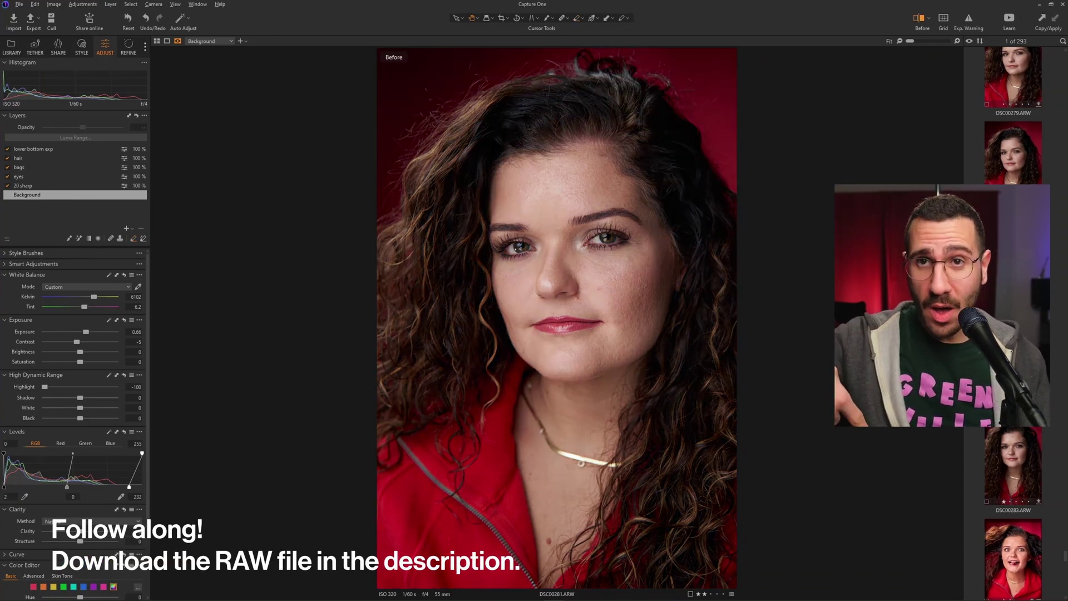
pyautogui.press('y')
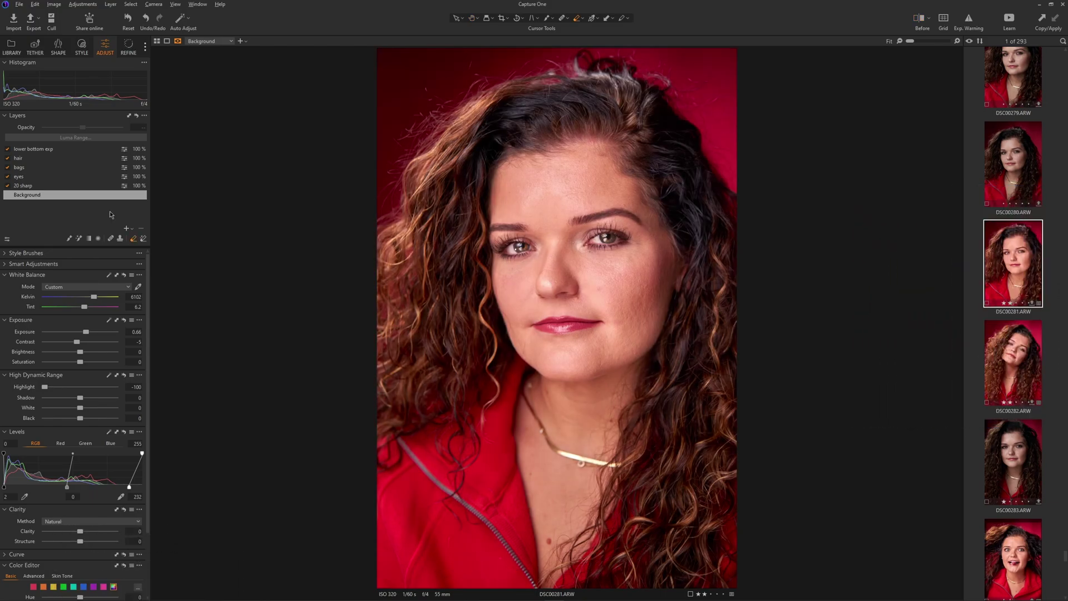
pyautogui.rightClick(1030, 271)
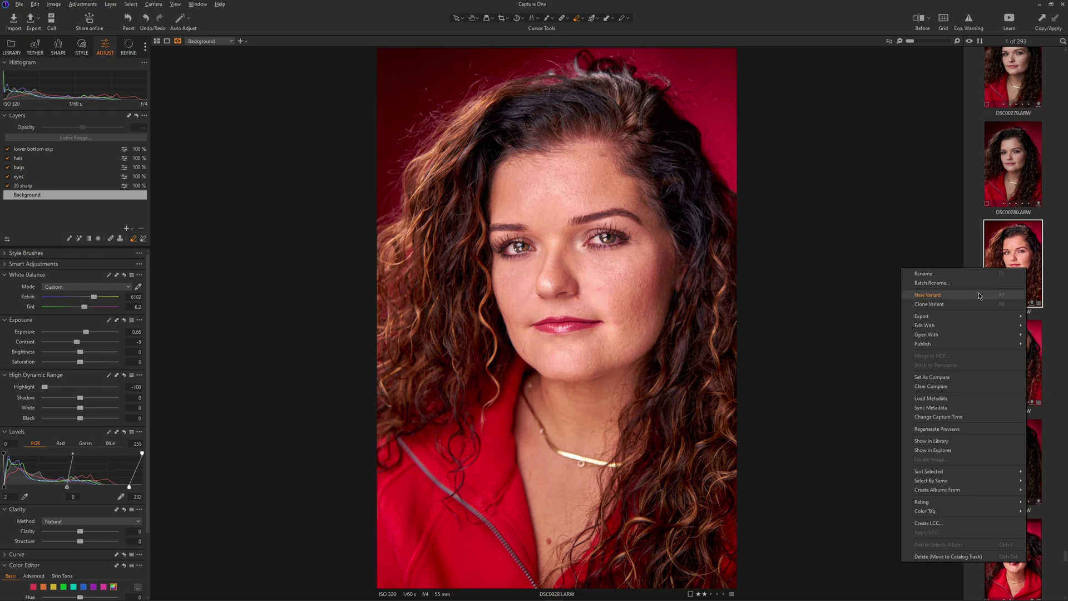
pyautogui.click(927, 294)
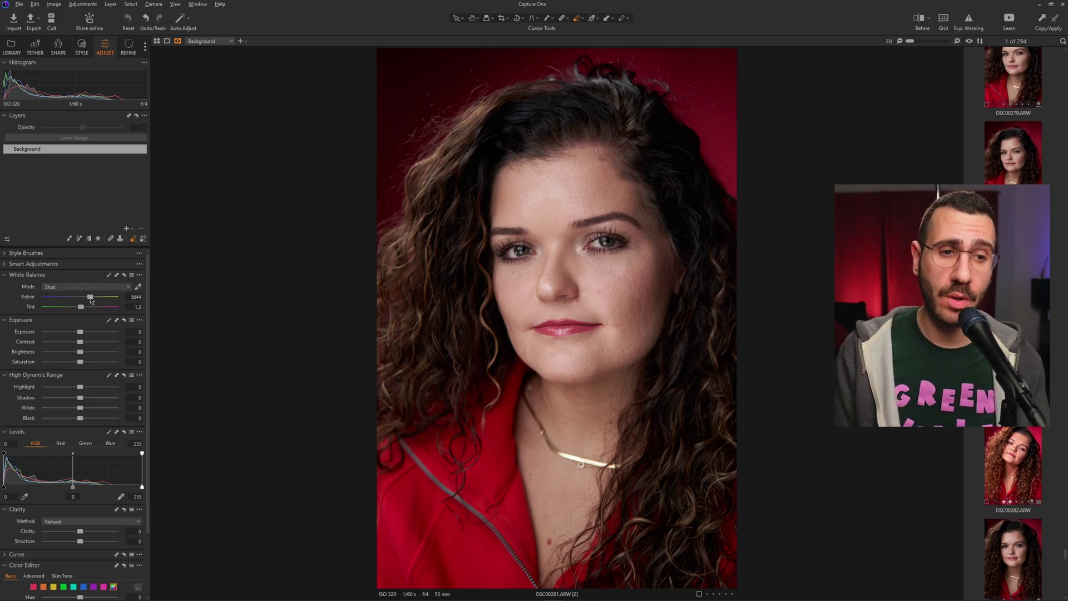
# Step: Warm the new variant's white balance to 6255 Kelvin with a tint of 5, comparing with and without the tint change
pyautogui.moveTo(91, 301); pyautogui.dragTo(96, 299)
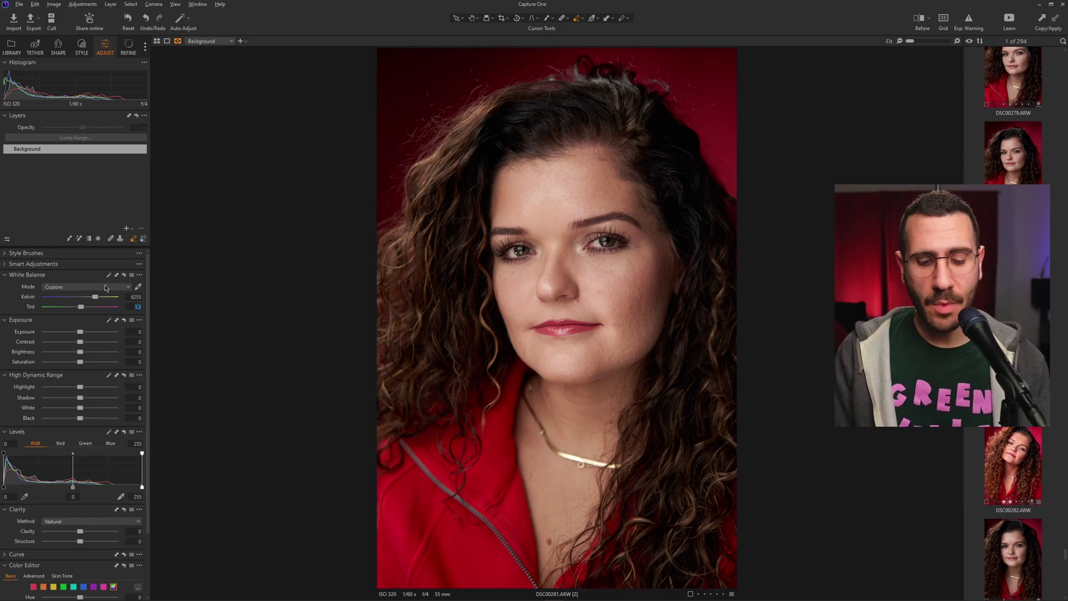
pyautogui.press('Return')
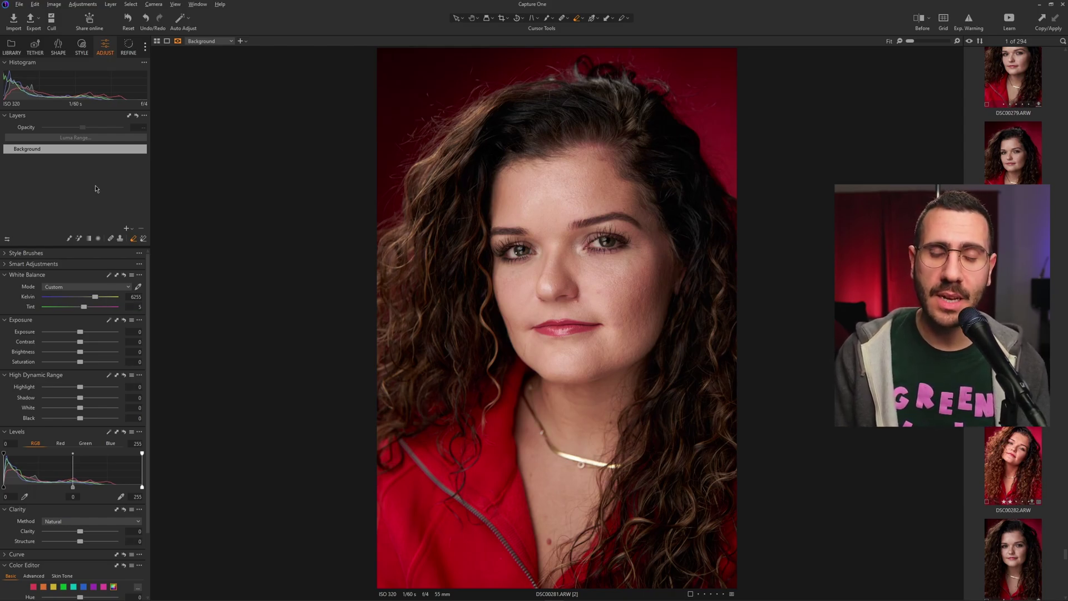
pyautogui.hotkey('ctrl', 'z')
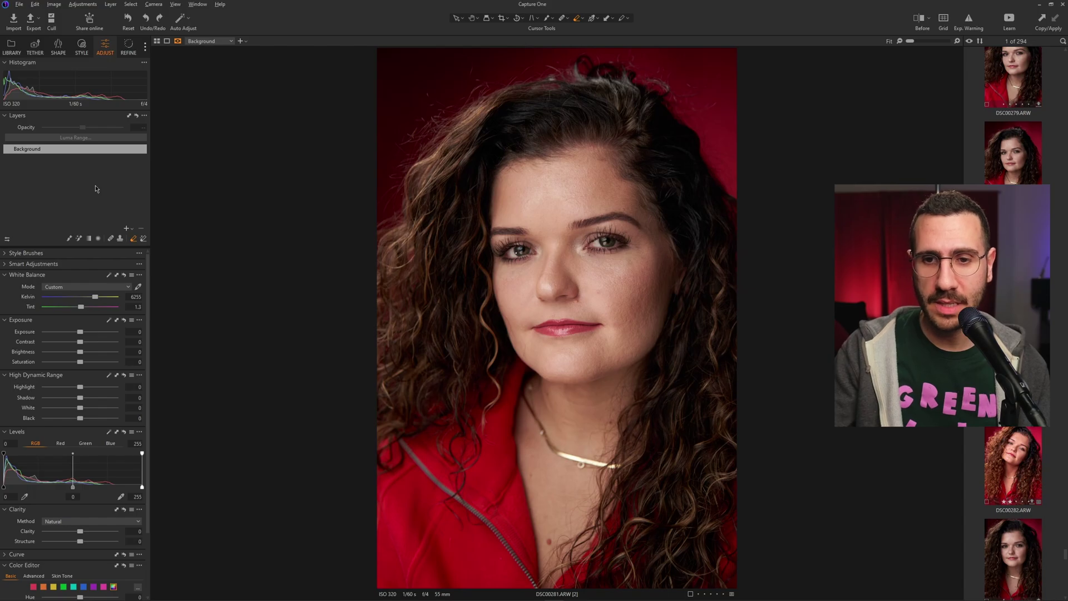
pyautogui.hotkey('ctrl', 'y')
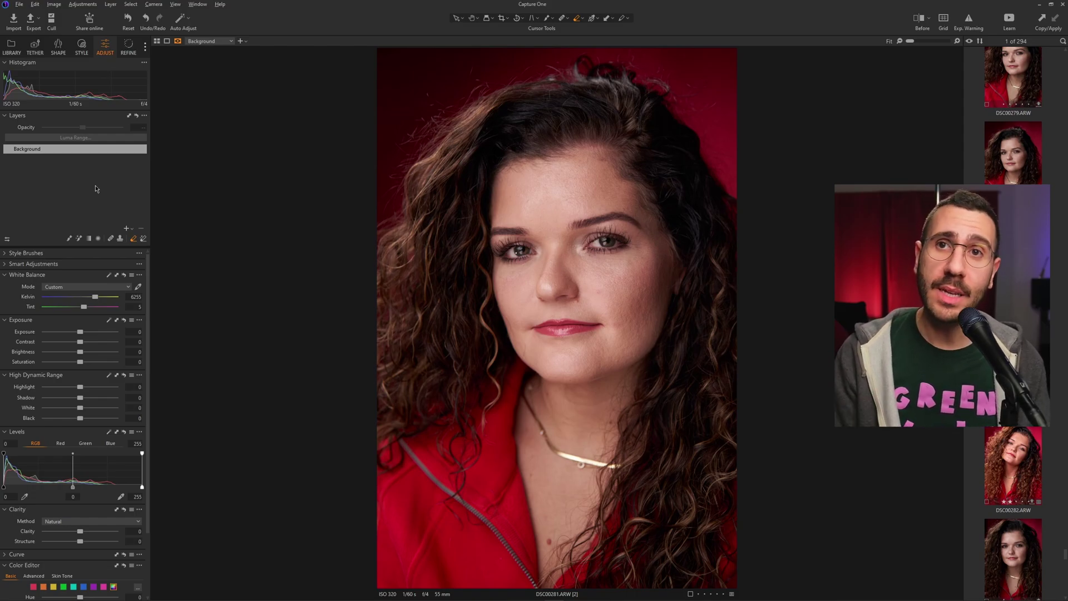
# Step: Raise the exposure of the portrait to 0.75 and lower the highlights to -100
pyautogui.moveTo(80, 331); pyautogui.dragTo(88, 335)
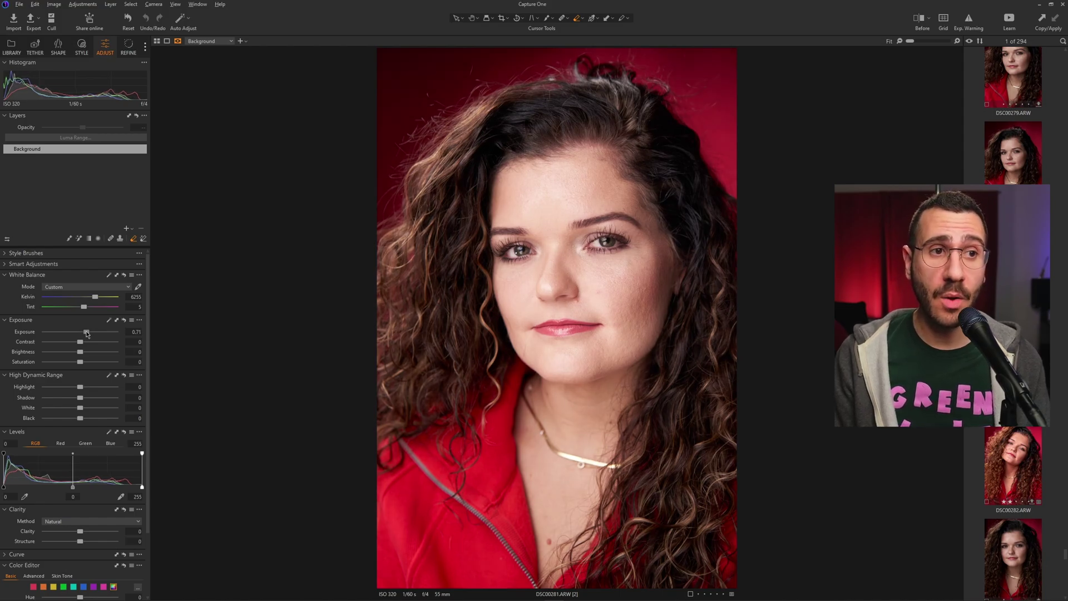
pyautogui.moveTo(87, 332); pyautogui.dragTo(89, 333)
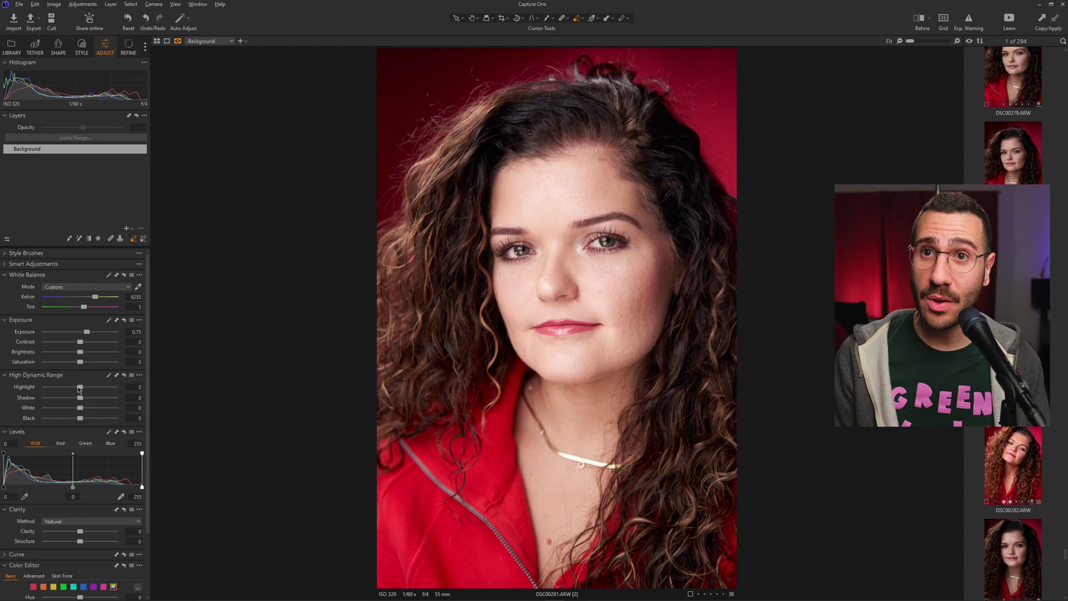
pyautogui.moveTo(79, 389); pyautogui.dragTo(21, 393)
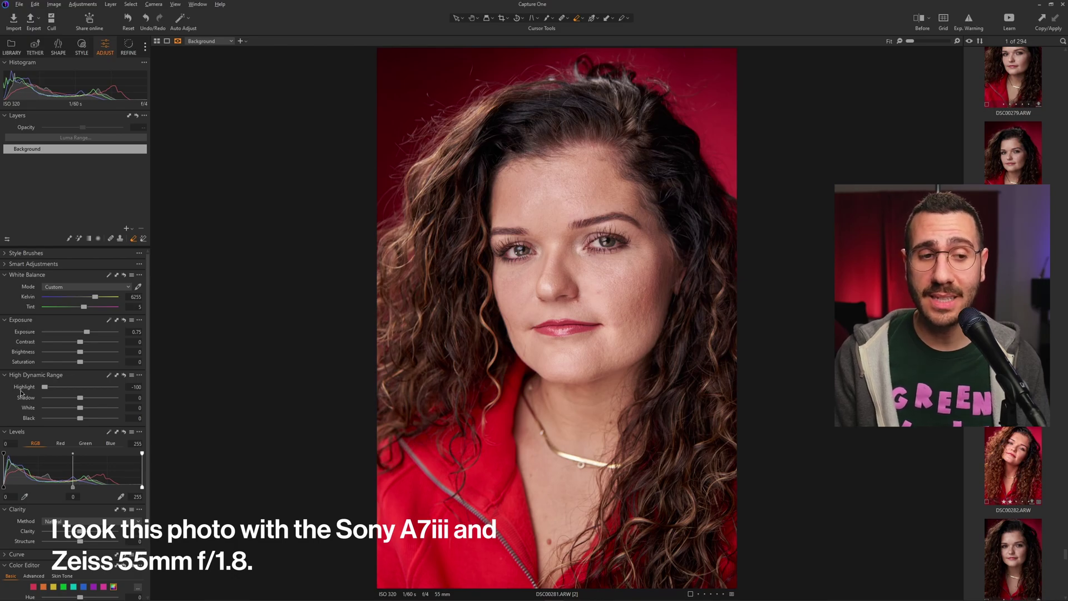
pyautogui.moveTo(47, 388)
pyautogui.mouseDown()
pyautogui.moveTo(74, 390)
pyautogui.moveTo(40, 391)
pyautogui.mouseUp()
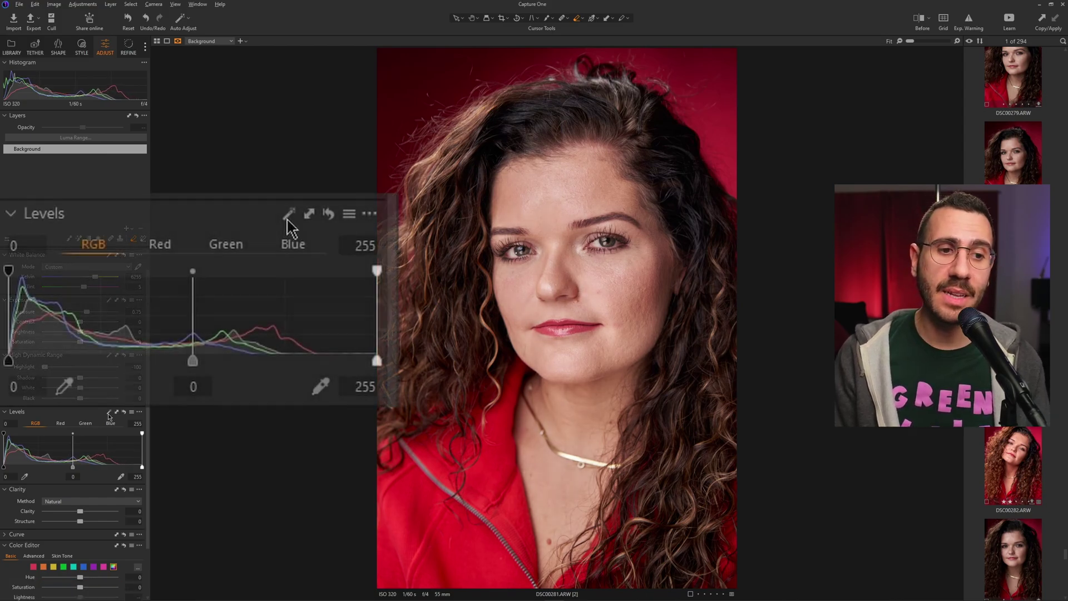
# Step: Apply the automatic levels adjustment and compare the portrait with and without it
pyautogui.click(109, 412)
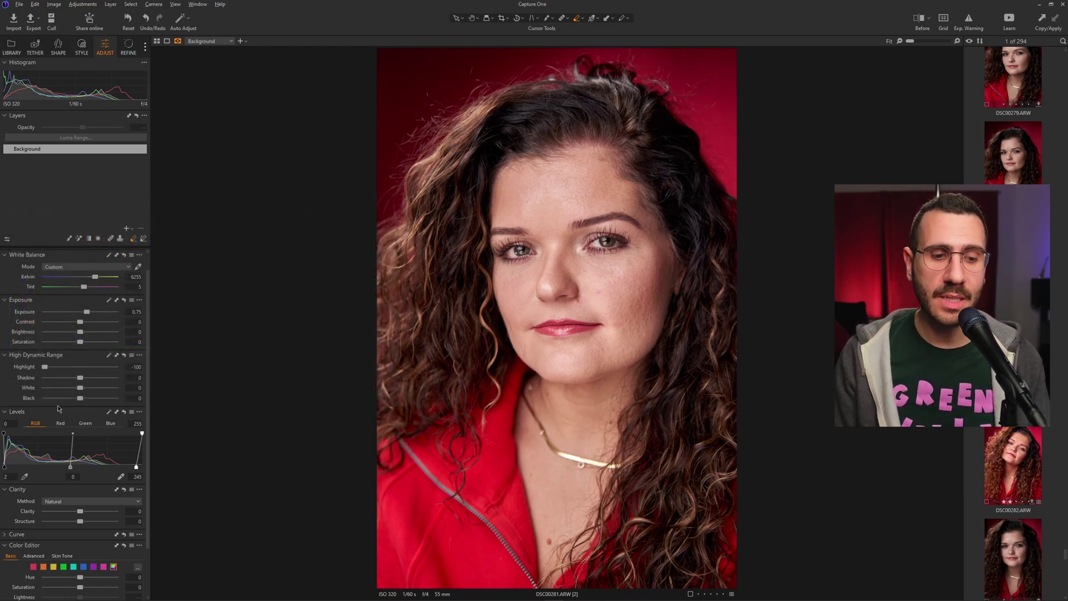
pyautogui.hotkey('ctrl', 'z')
pyautogui.hotkey('ctrl', 'y')
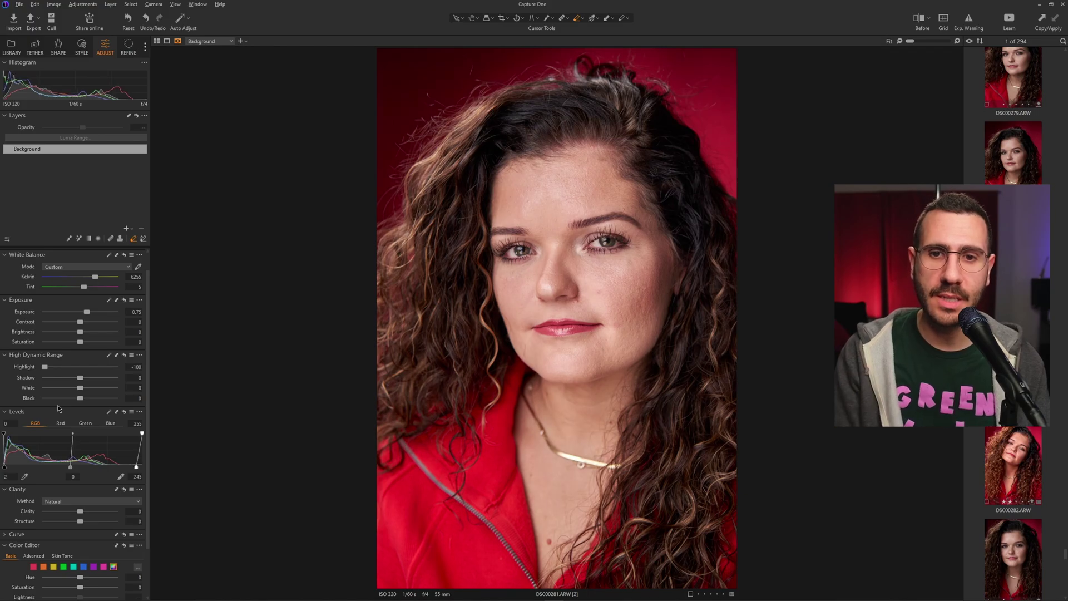
pyautogui.hotkey('ctrl', 'z')
pyautogui.hotkey('ctrl', 'y')
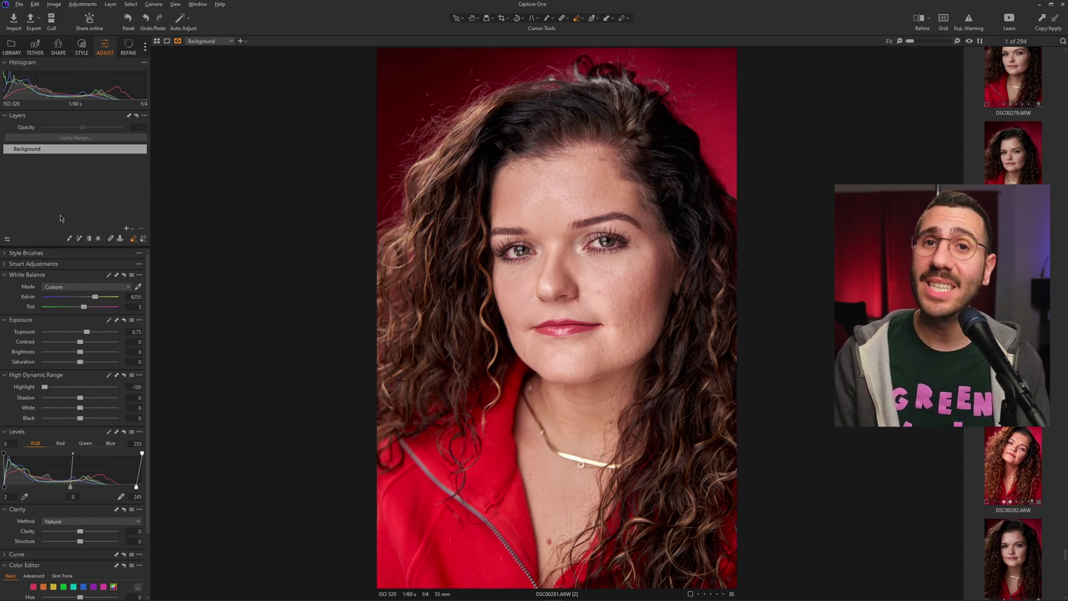
# Step: Sample the skin tone on the cheek with the direct color editor and increase its saturation to about 32, comparing before and after
pyautogui.scroll(-4, 17, 423)
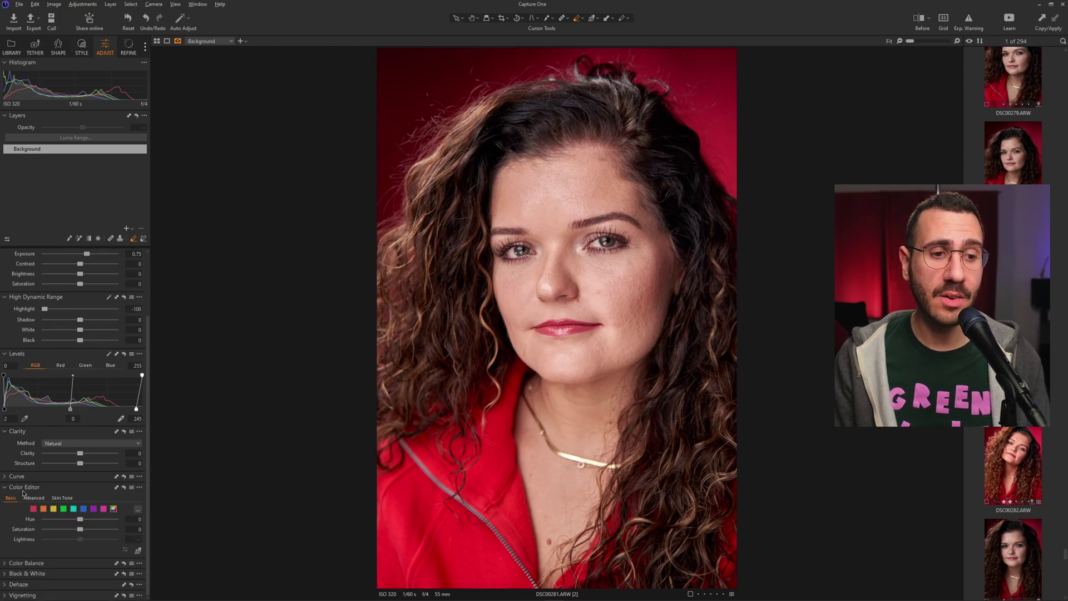
pyautogui.click(139, 551)
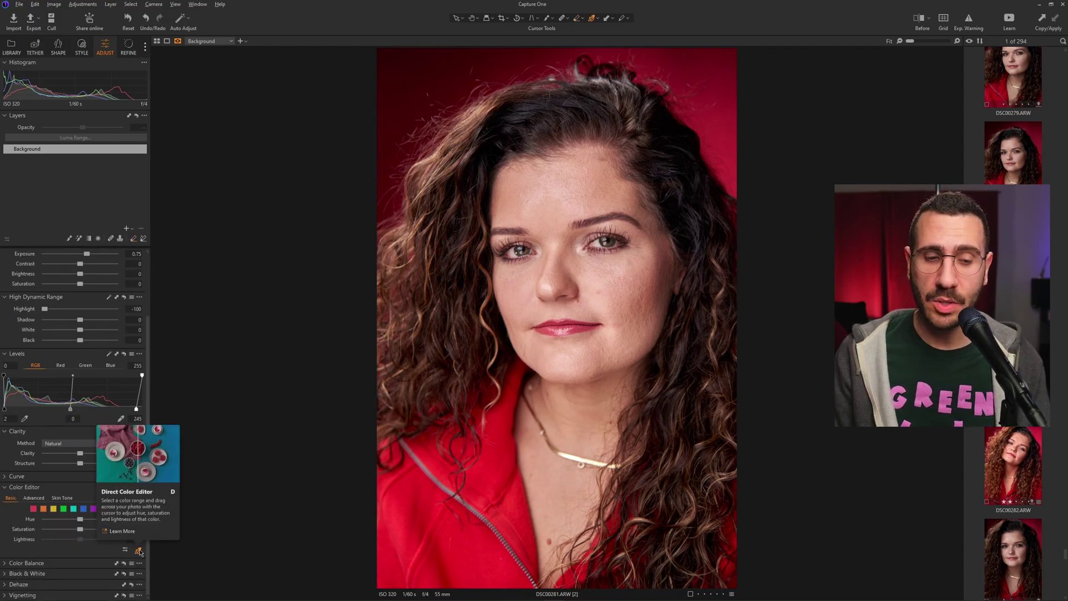
pyautogui.click(618, 293)
pyautogui.moveTo(624, 297); pyautogui.dragTo(623, 259)
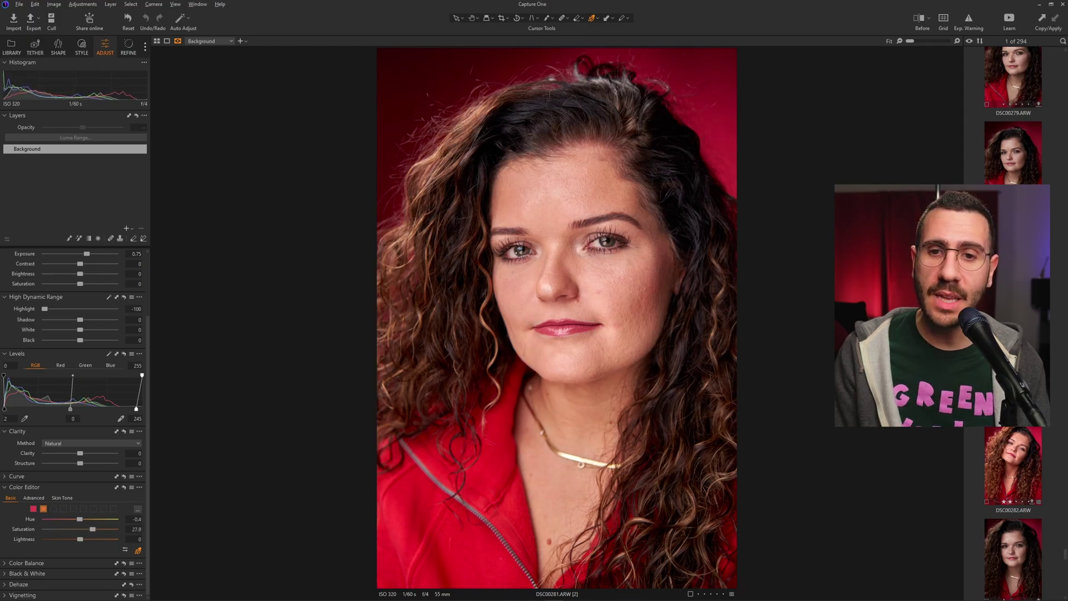
pyautogui.moveTo(623, 245)
pyautogui.mouseDown()
pyautogui.moveTo(622, 235)
pyautogui.moveTo(622, 250)
pyautogui.mouseUp()
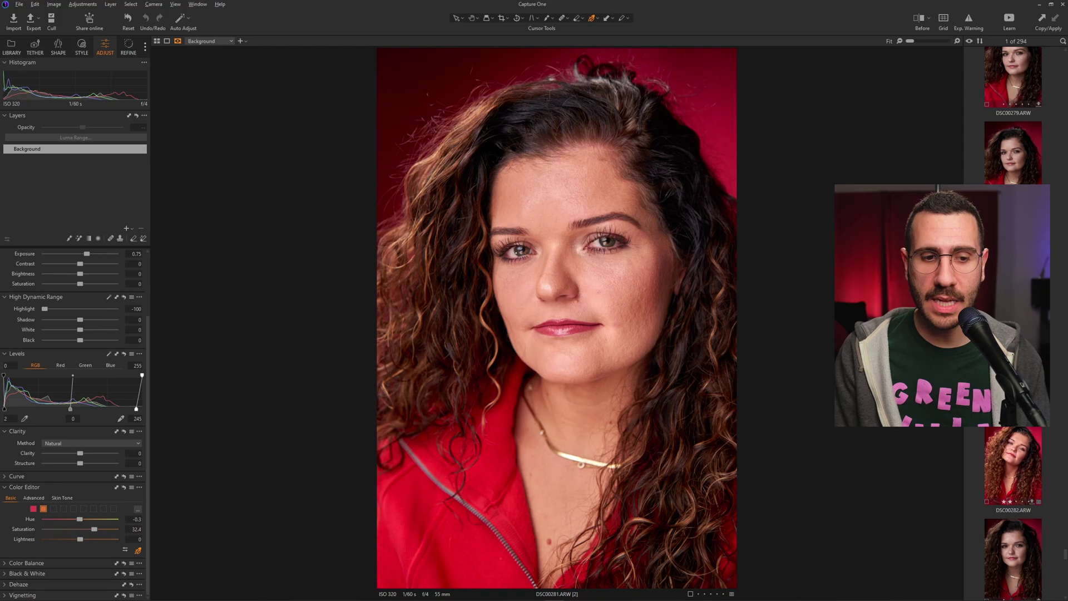
pyautogui.moveTo(624, 294); pyautogui.dragTo(625, 295)
pyautogui.hotkey('ctrl', 'z')
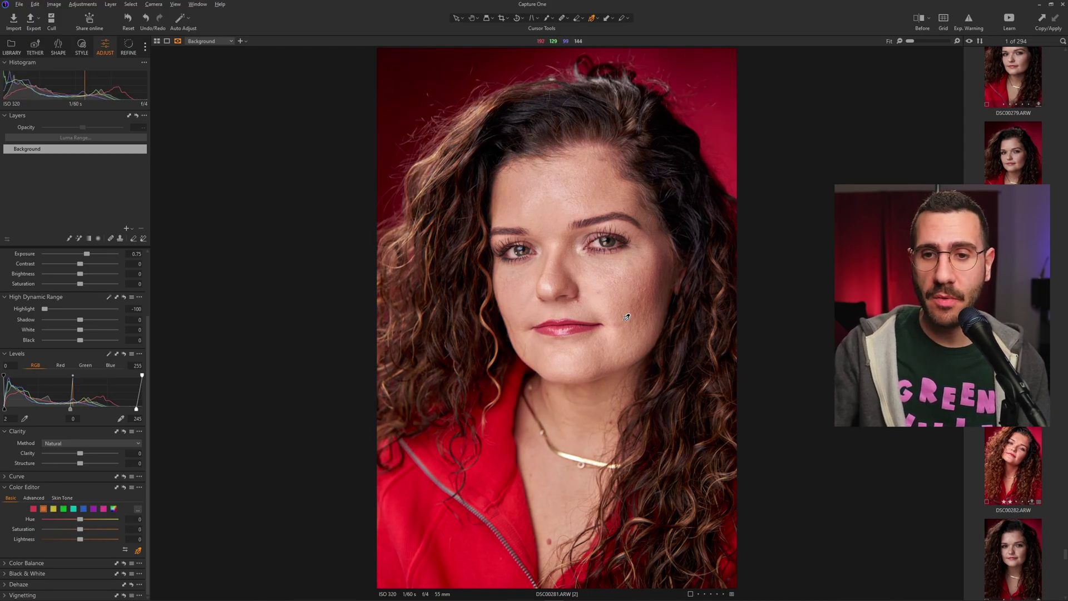
pyautogui.hotkey('ctrl', 'z')
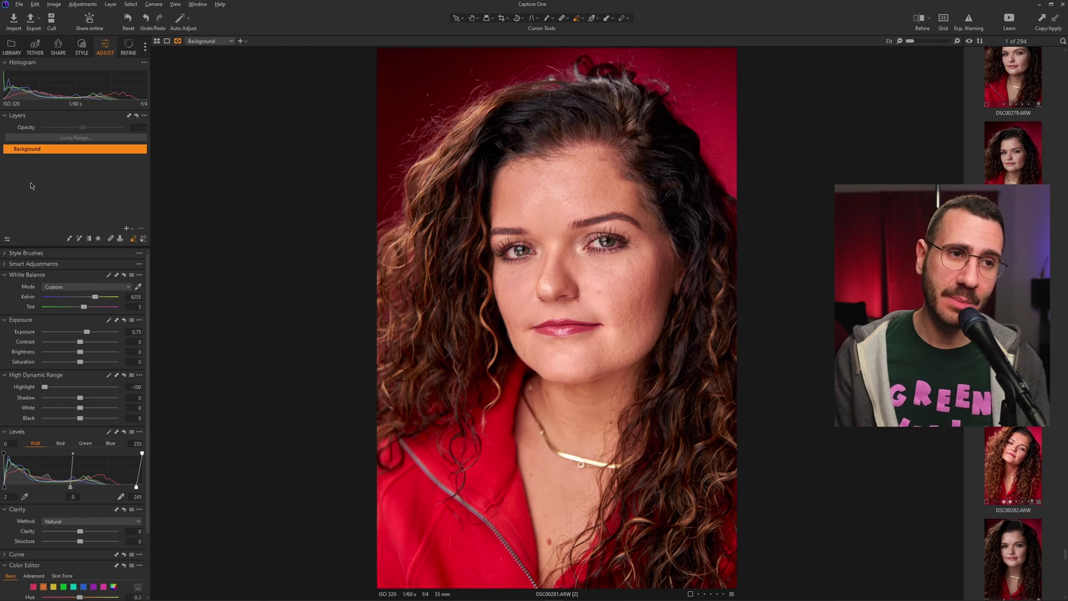
# Step: Add a new adjustment layer and name it "20 sharp"
pyautogui.click(127, 229)
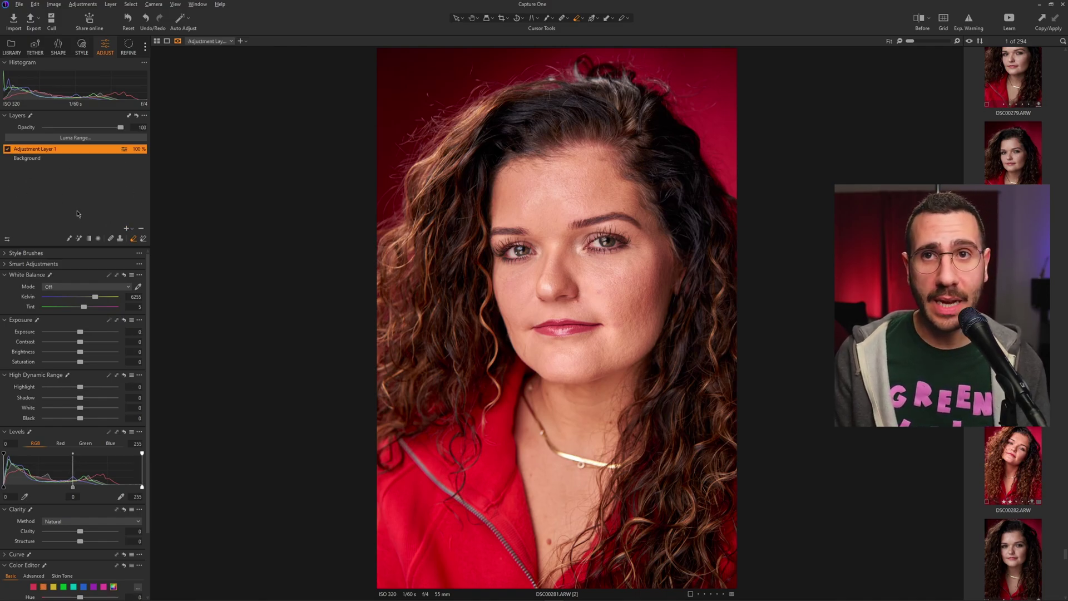
pyautogui.doubleClick(31, 150)
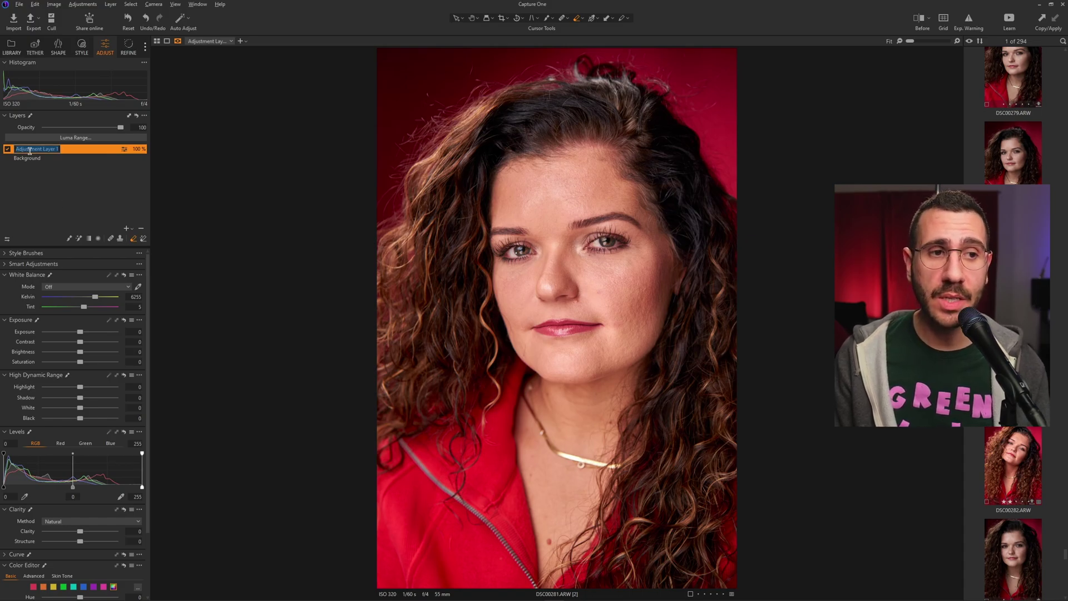
pyautogui.write('20 sharp')
pyautogui.press('Return')
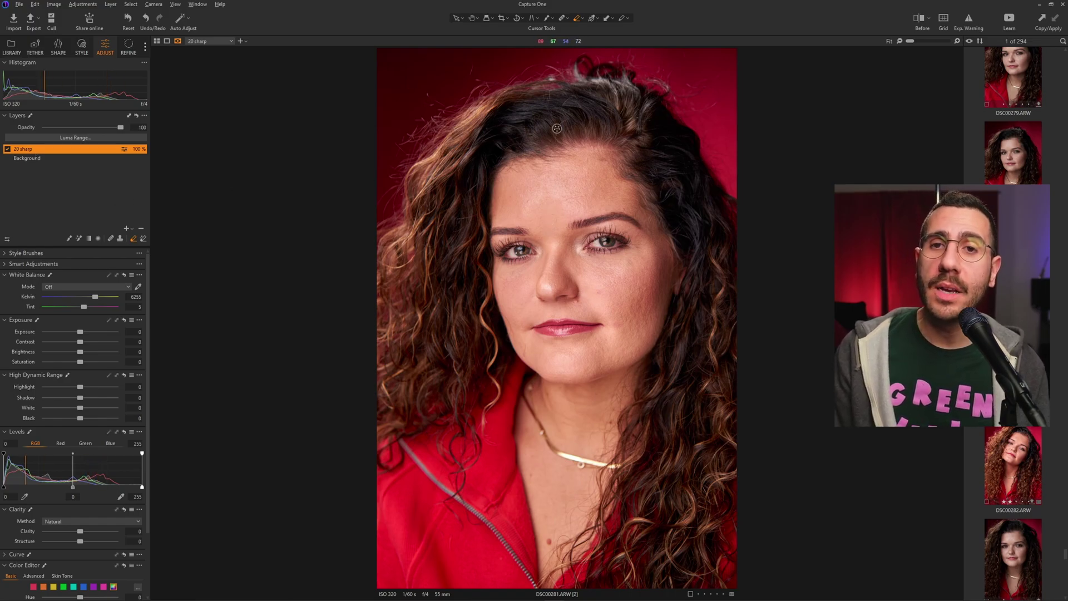
# Step: Set up the mask brush for the face details with size 106, hardness 0, opacity 100 and flow 100
pyautogui.click(547, 19)
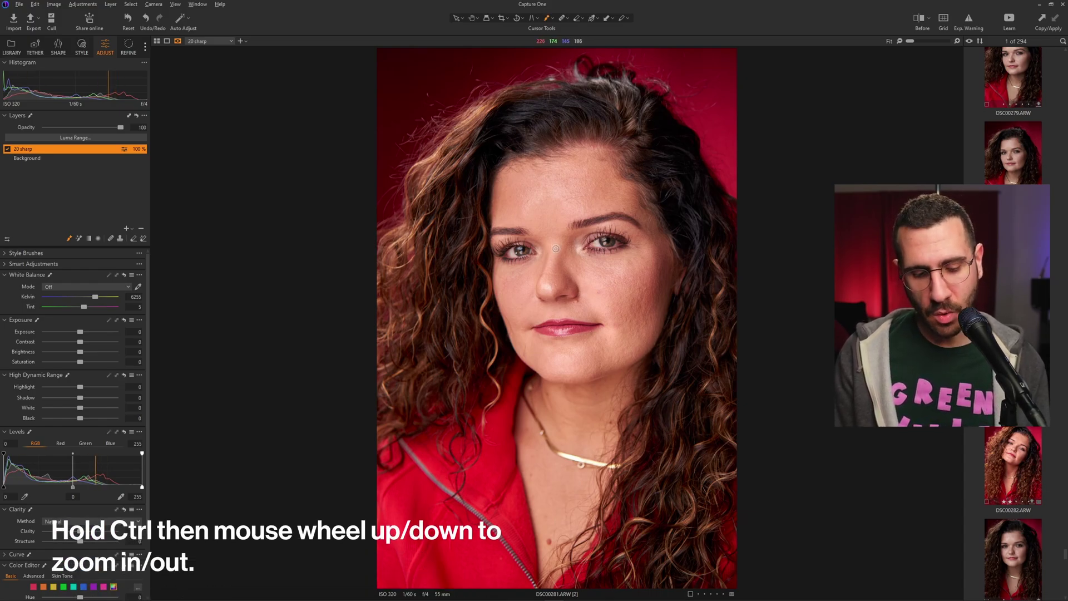
pyautogui.scroll(3, 555, 249)
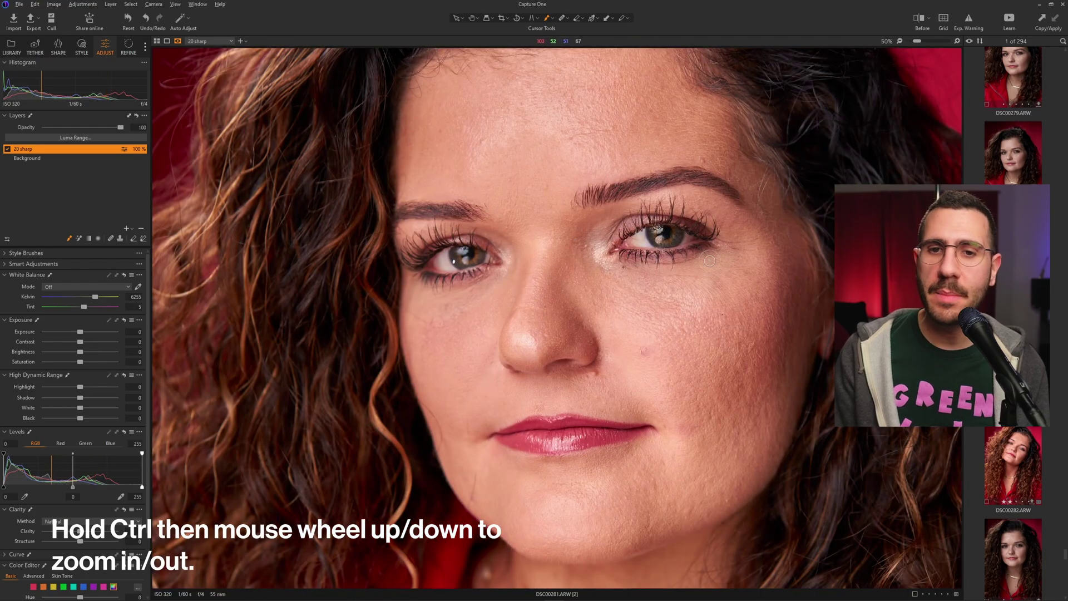
pyautogui.rightClick(542, 246)
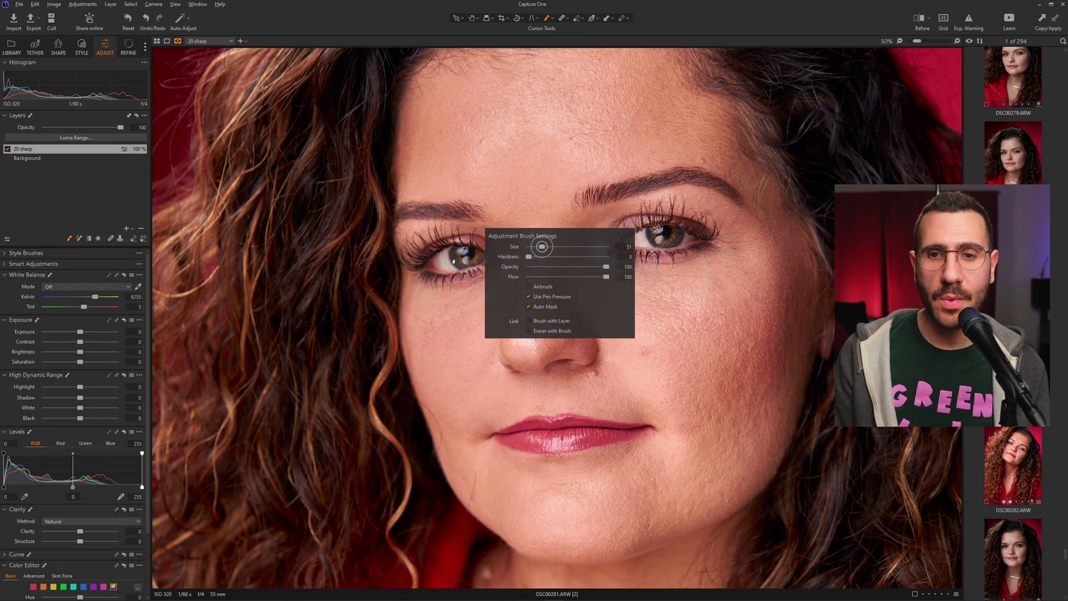
pyautogui.moveTo(542, 246); pyautogui.dragTo(547, 246)
pyautogui.moveTo(546, 246); pyautogui.dragTo(543, 246)
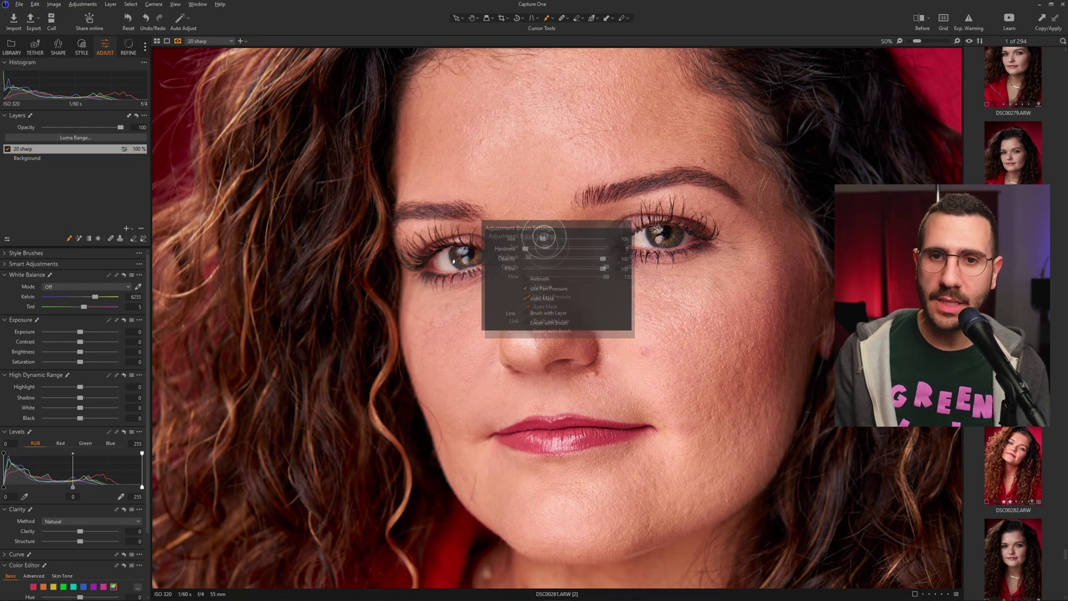
pyautogui.moveTo(544, 238); pyautogui.dragTo(544, 238)
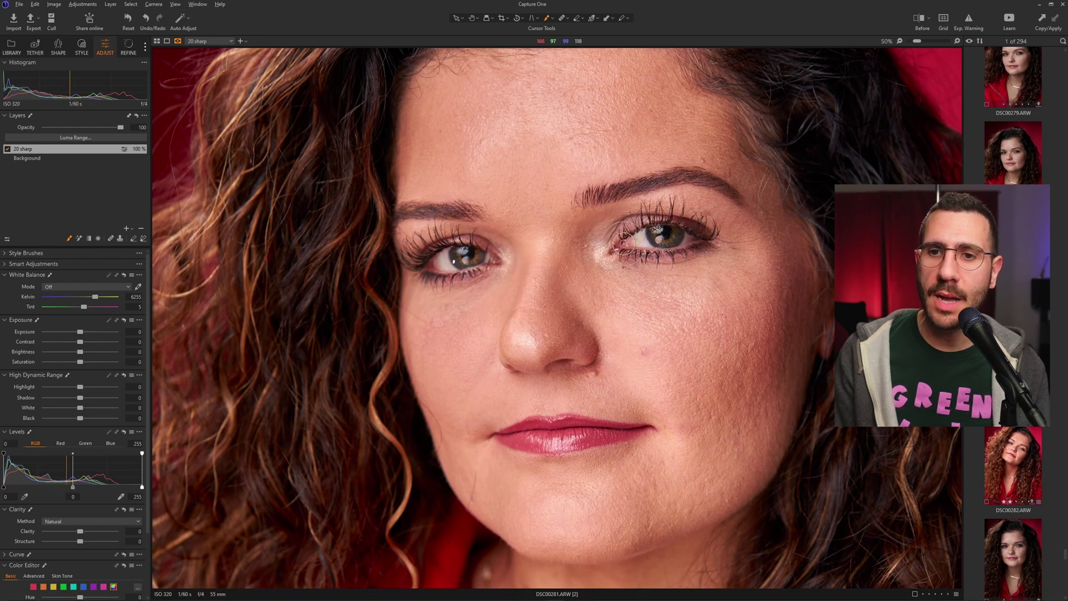
pyautogui.rightClick(543, 237)
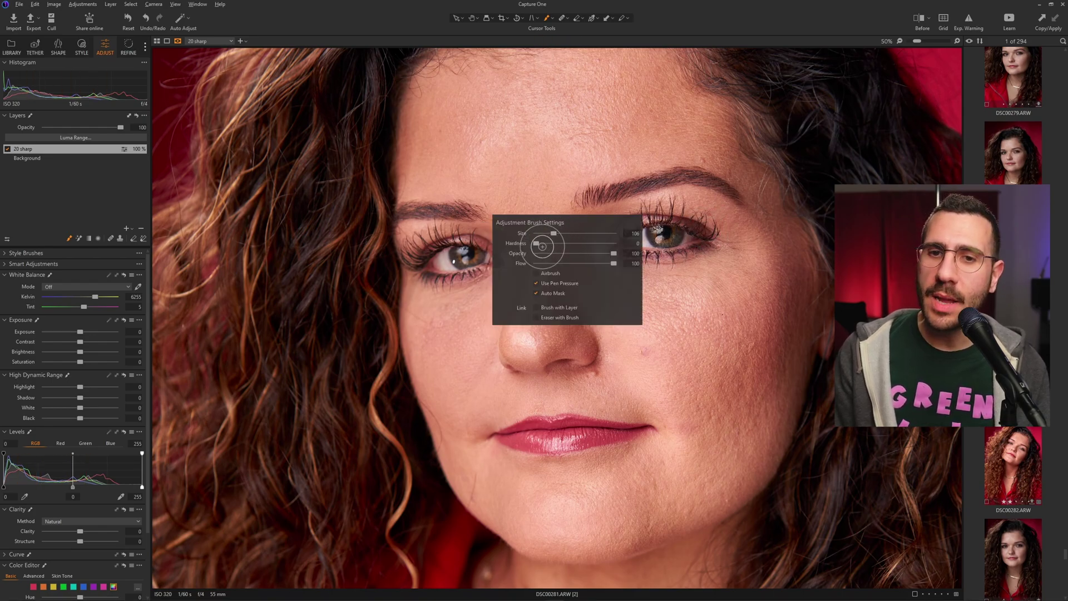
pyautogui.moveTo(536, 244)
pyautogui.mouseDown()
pyautogui.moveTo(552, 242)
pyautogui.moveTo(536, 243)
pyautogui.mouseUp()
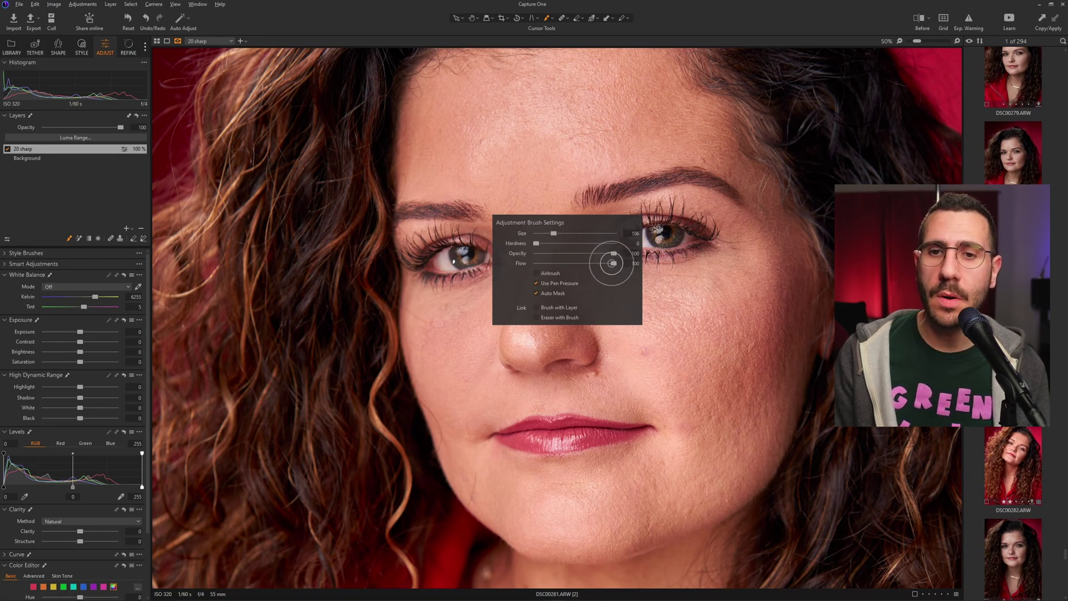
# Step: Paint the "20 sharp" layer's mask over both eyes, the eyebrows and the lips, using a smaller brush for the eyebrows
pyautogui.moveTo(621, 251)
pyautogui.mouseDown()
pyautogui.moveTo(663, 230)
pyautogui.moveTo(698, 235)
pyautogui.moveTo(623, 245)
pyautogui.moveTo(689, 238)
pyautogui.moveTo(627, 244)
pyautogui.mouseUp()
pyautogui.moveTo(485, 256)
pyautogui.mouseDown()
pyautogui.moveTo(442, 248)
pyautogui.moveTo(427, 262)
pyautogui.moveTo(493, 255)
pyautogui.moveTo(435, 262)
pyautogui.moveTo(484, 257)
pyautogui.moveTo(503, 222)
pyautogui.mouseUp()
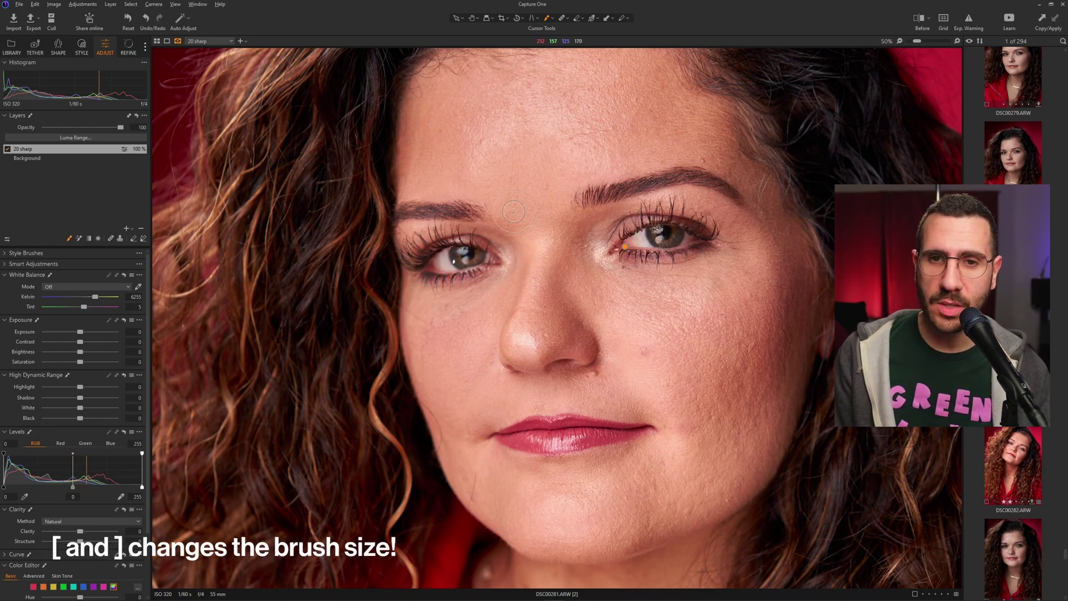
pyautogui.press('[')
pyautogui.press('[')
pyautogui.press('[')
pyautogui.moveTo(477, 214)
pyautogui.mouseDown()
pyautogui.moveTo(396, 217)
pyautogui.moveTo(465, 212)
pyautogui.mouseUp()
pyautogui.moveTo(583, 198)
pyautogui.mouseDown()
pyautogui.moveTo(680, 176)
pyautogui.moveTo(735, 198)
pyautogui.moveTo(681, 180)
pyautogui.moveTo(612, 194)
pyautogui.mouseUp()
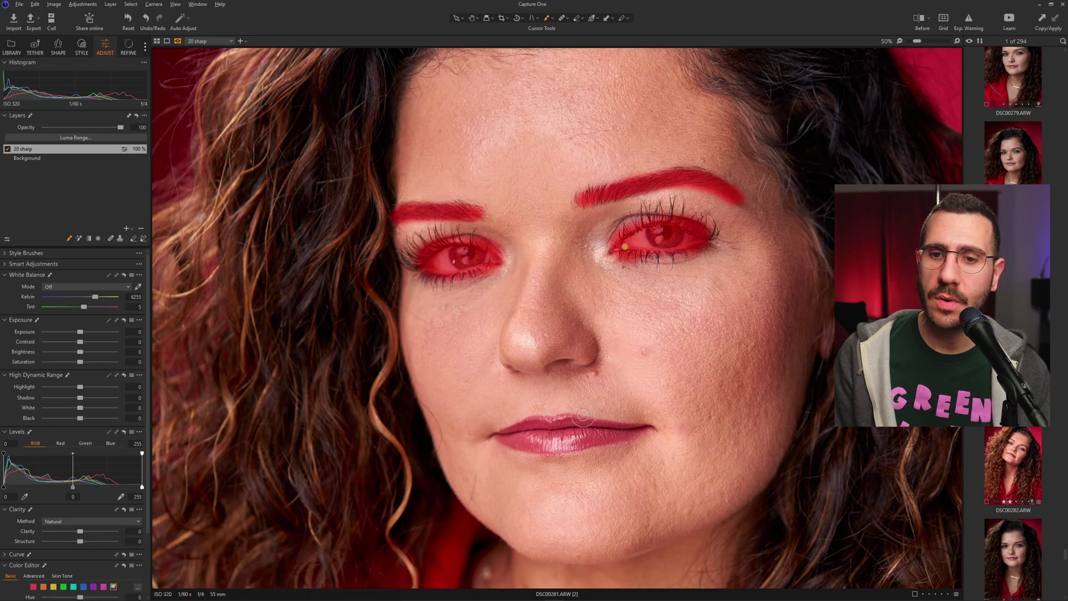
pyautogui.moveTo(631, 433)
pyautogui.mouseDown()
pyautogui.moveTo(521, 444)
pyautogui.moveTo(502, 436)
pyautogui.moveTo(535, 424)
pyautogui.moveTo(637, 431)
pyautogui.moveTo(537, 436)
pyautogui.moveTo(563, 445)
pyautogui.moveTo(531, 431)
pyautogui.moveTo(643, 428)
pyautogui.moveTo(521, 438)
pyautogui.moveTo(490, 404)
pyautogui.moveTo(478, 436)
pyautogui.mouseUp()
pyautogui.press('m')
pyautogui.press('e')
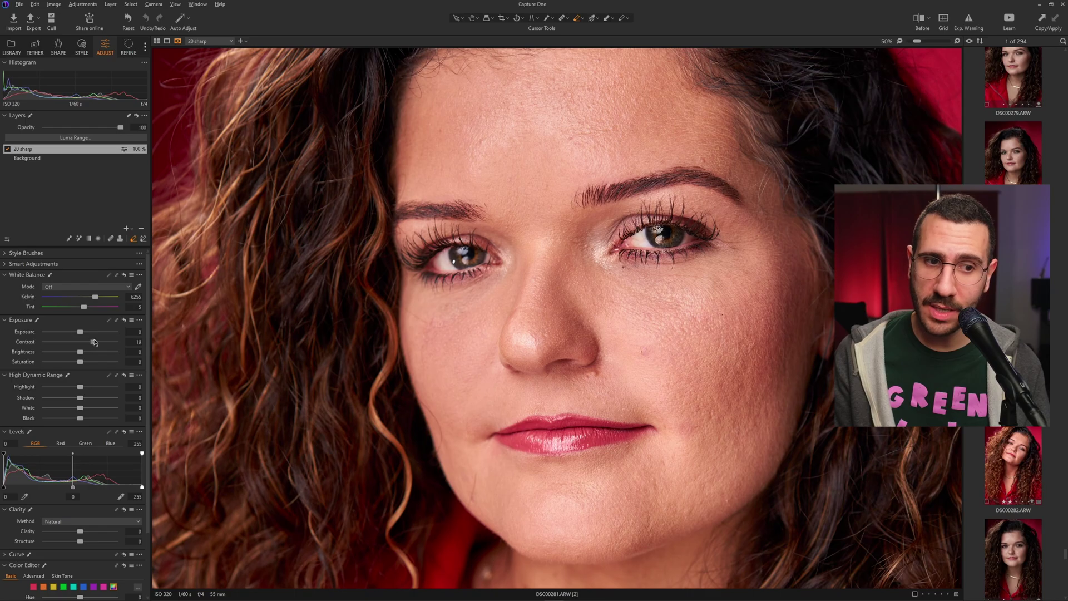
# Step: Set the "20 sharp" layer's contrast to 21, and its clarity and structure to 19
pyautogui.moveTo(94, 342); pyautogui.dragTo(95, 342)
pyautogui.scroll(-3, 25, 349)
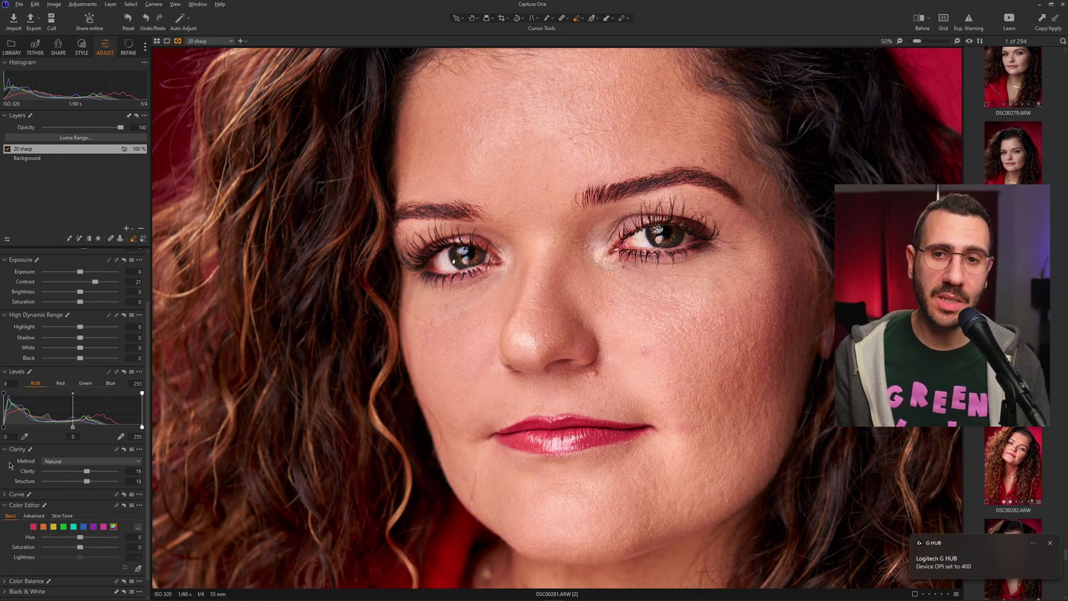
# Step: Reduce the "20 sharp" layer's contrast to 6 and compare the whole portrait with the layer off and on
pyautogui.scroll(2, 9, 466)
pyautogui.hotkey('ctrl', '0')
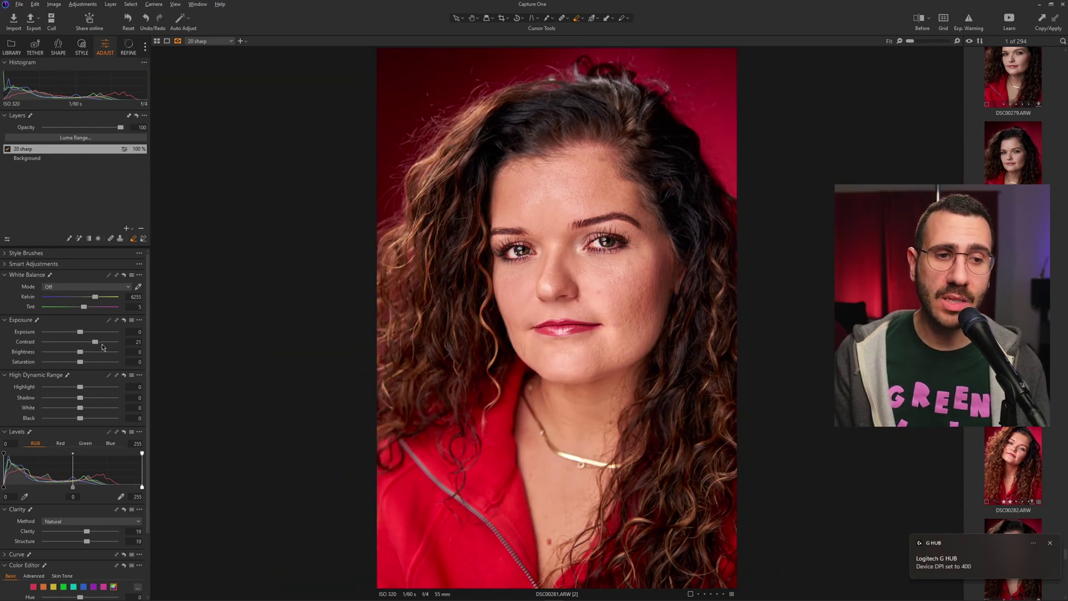
pyautogui.moveTo(95, 343); pyautogui.dragTo(91, 344)
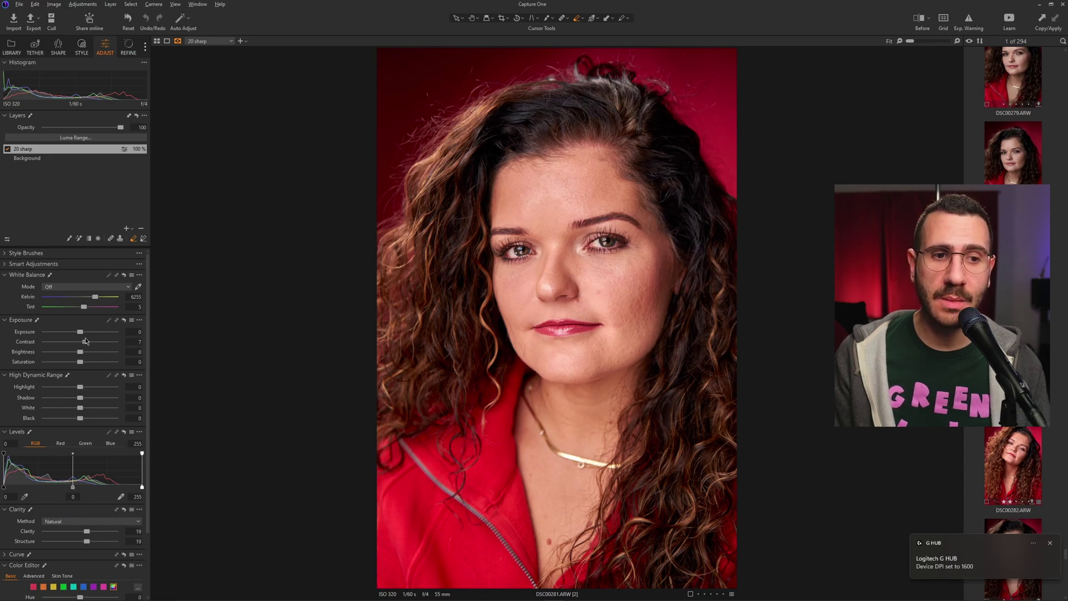
pyautogui.click(7, 149)
pyautogui.click(8, 149)
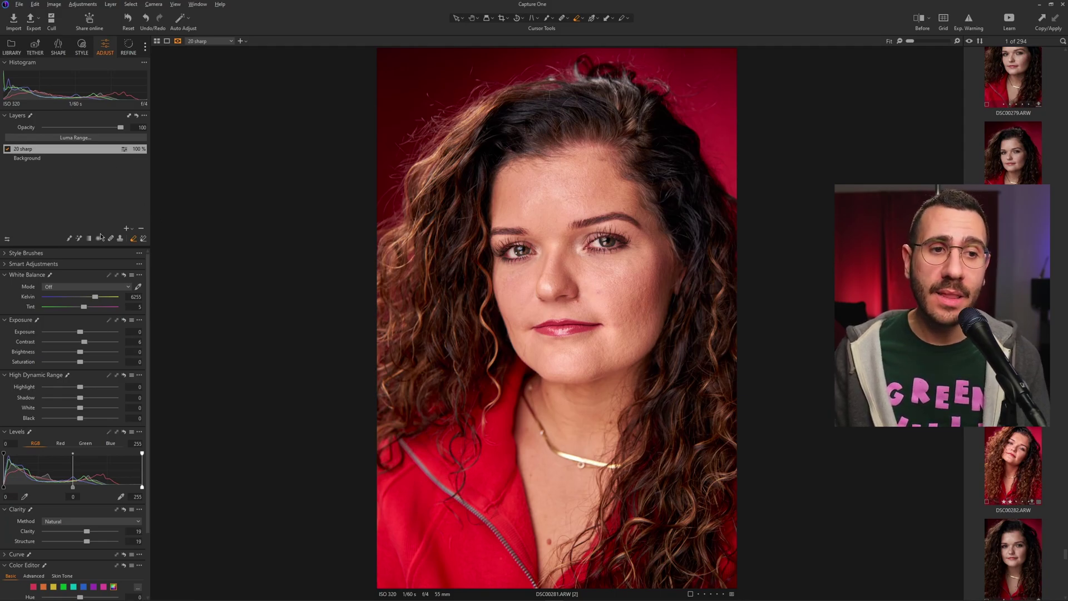
# Step: Add a new adjustment layer and name it "eyes"
pyautogui.click(127, 228)
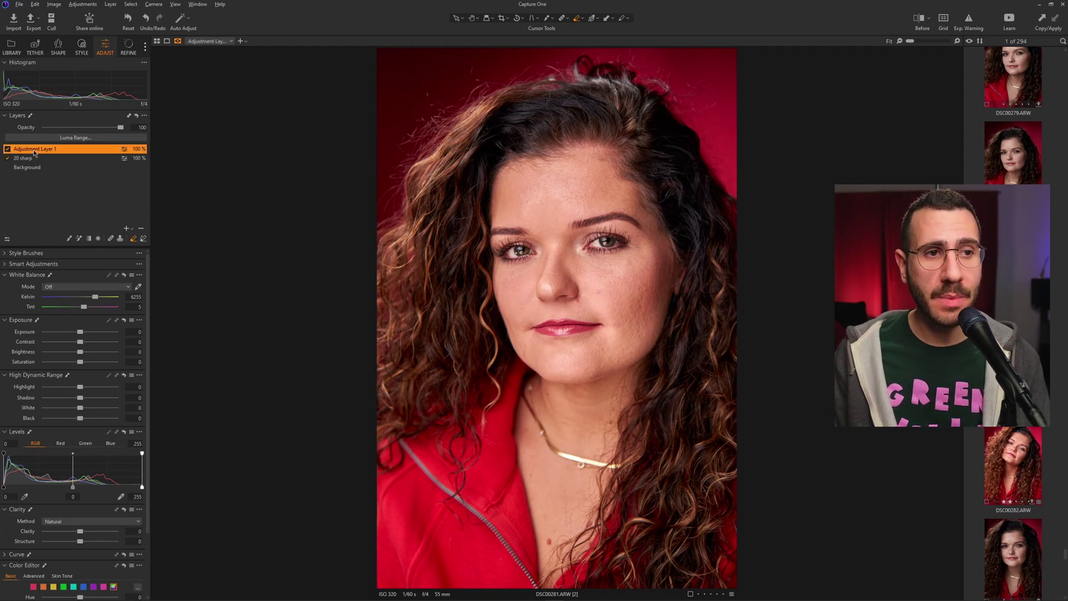
pyautogui.doubleClick(34, 150)
pyautogui.write('eyes')
pyautogui.press('Return')
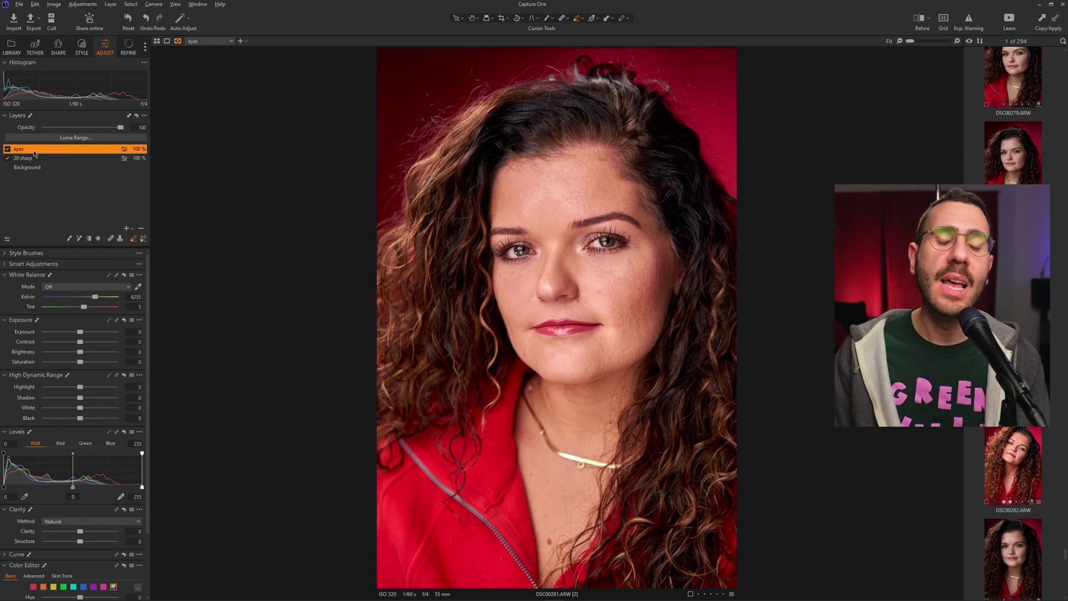
# Step: Paint the "eyes" layer's mask over both irises and erase the overspill at their edges, leaving the mask overlay hidden
pyautogui.scroll(4, 511, 249)
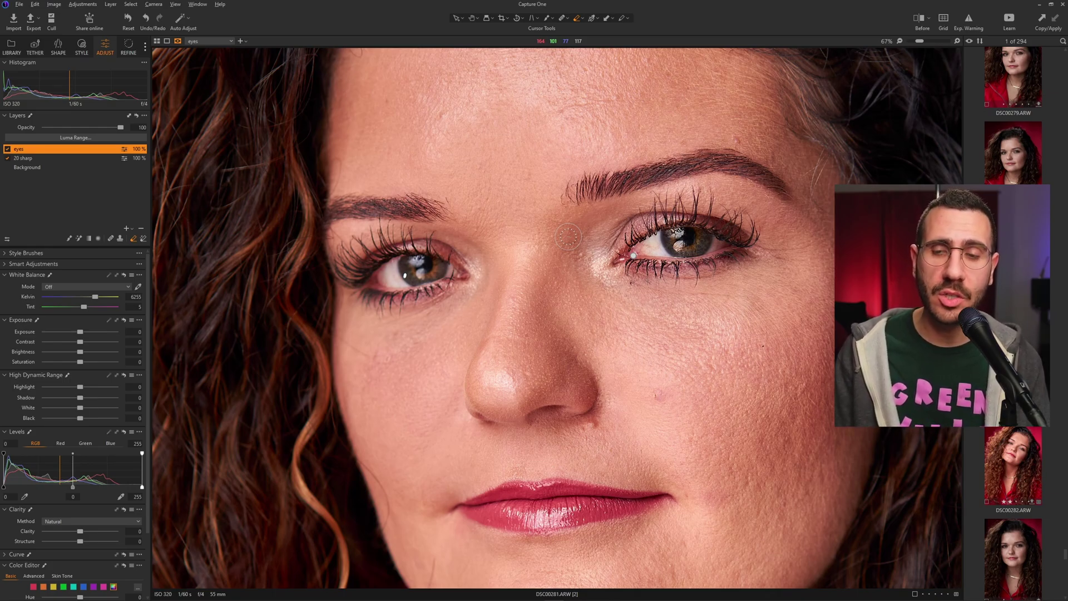
pyautogui.press('b')
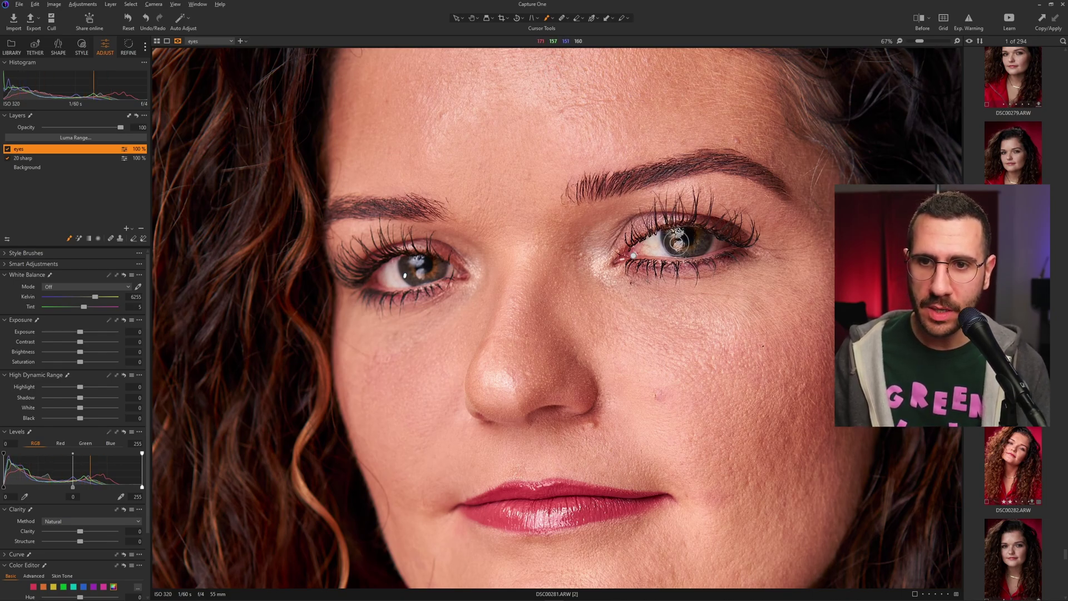
pyautogui.moveTo(675, 233)
pyautogui.mouseDown()
pyautogui.moveTo(702, 238)
pyautogui.moveTo(676, 248)
pyautogui.moveTo(670, 239)
pyautogui.moveTo(695, 235)
pyautogui.moveTo(672, 247)
pyautogui.moveTo(672, 237)
pyautogui.moveTo(696, 242)
pyautogui.moveTo(673, 236)
pyautogui.moveTo(699, 240)
pyautogui.mouseUp()
pyautogui.moveTo(433, 267)
pyautogui.mouseDown()
pyautogui.moveTo(405, 266)
pyautogui.moveTo(425, 266)
pyautogui.moveTo(405, 264)
pyautogui.moveTo(442, 273)
pyautogui.mouseUp()
pyautogui.press('e')
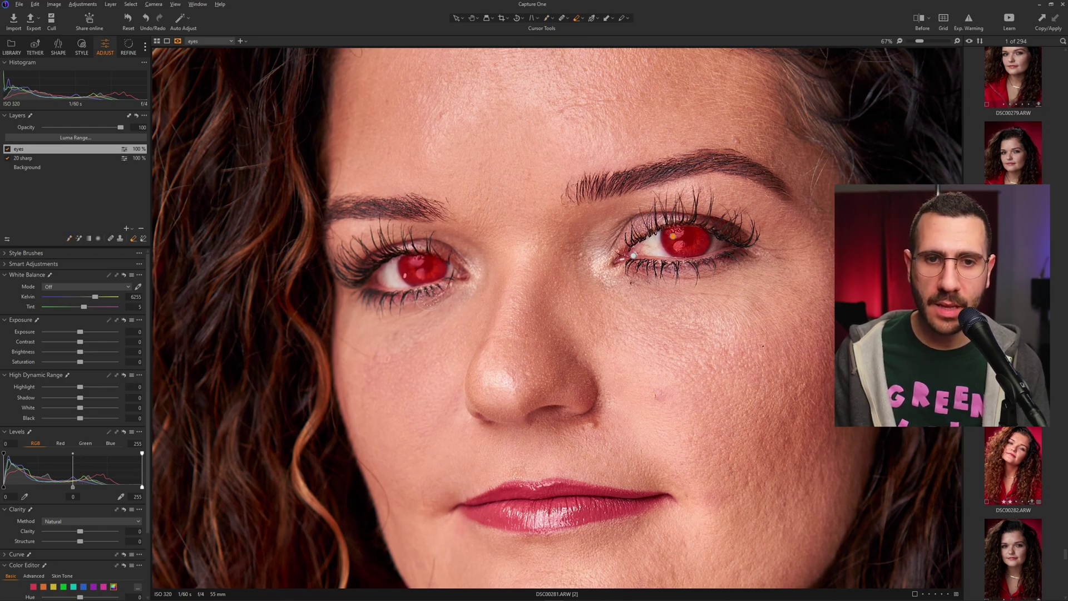
pyautogui.moveTo(655, 243); pyautogui.dragTo(662, 256)
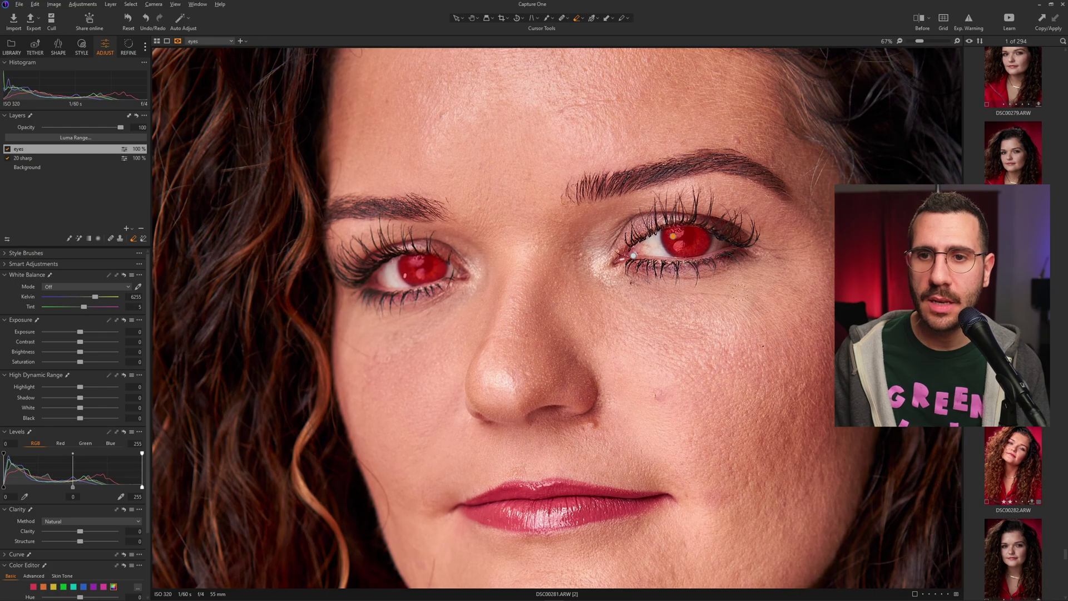
pyautogui.press('m')
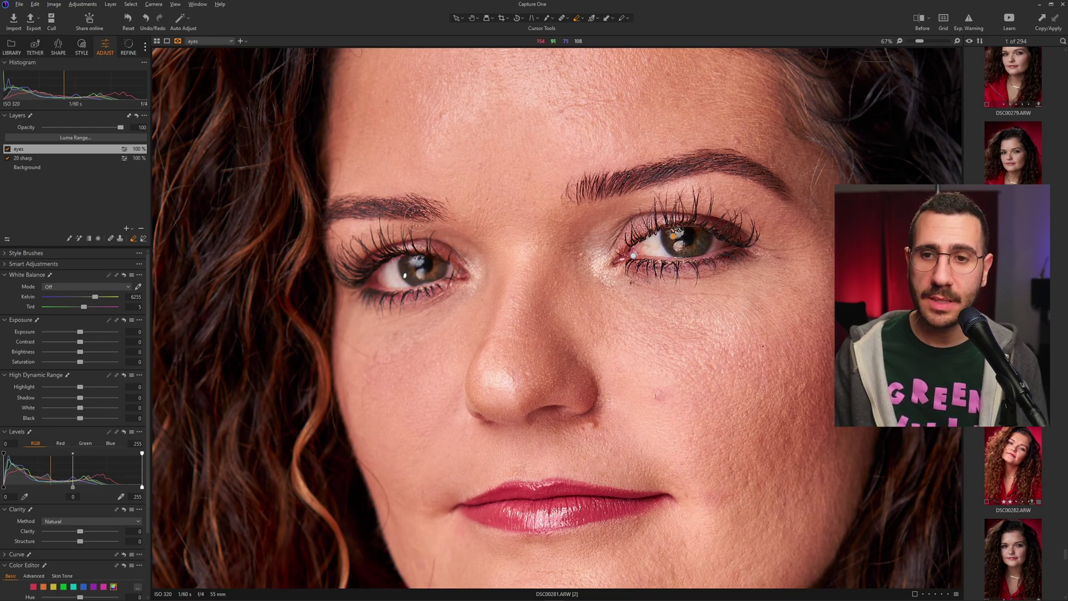
# Step: Set the "eyes" layer's shadow to 51, clarity to 48, structure to 15 and exposure to 0.71
pyautogui.scroll(-1, 625, 228)
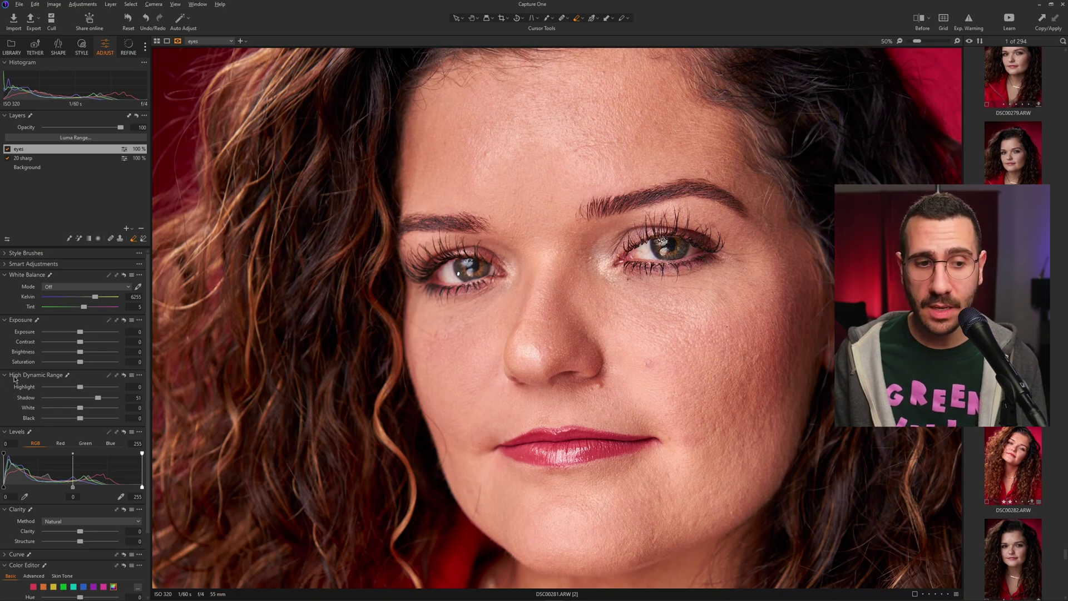
pyautogui.scroll(-1, 15, 380)
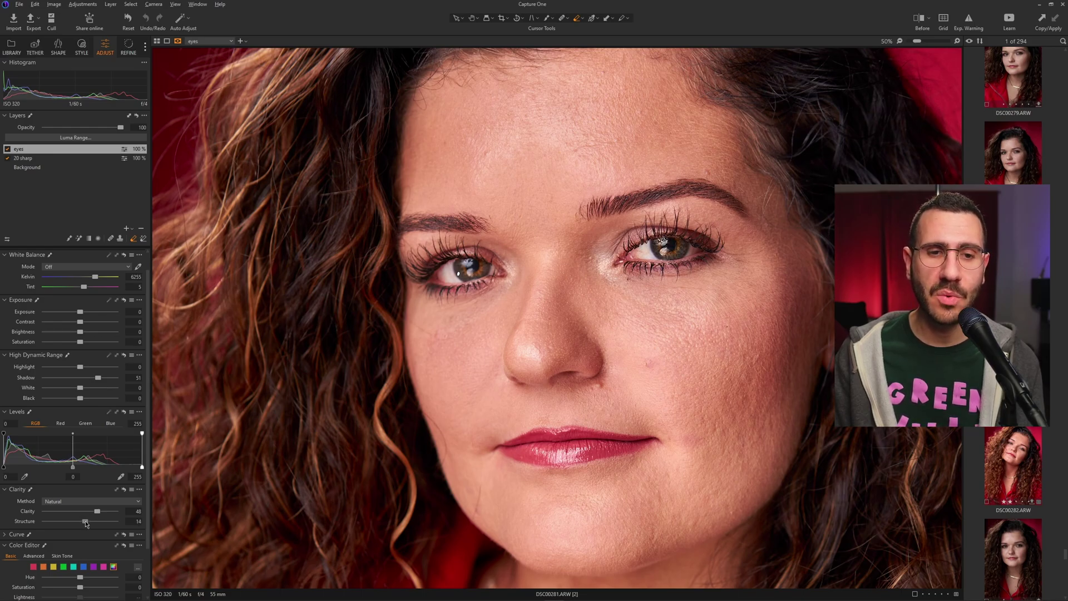
pyautogui.moveTo(86, 521); pyautogui.dragTo(87, 520)
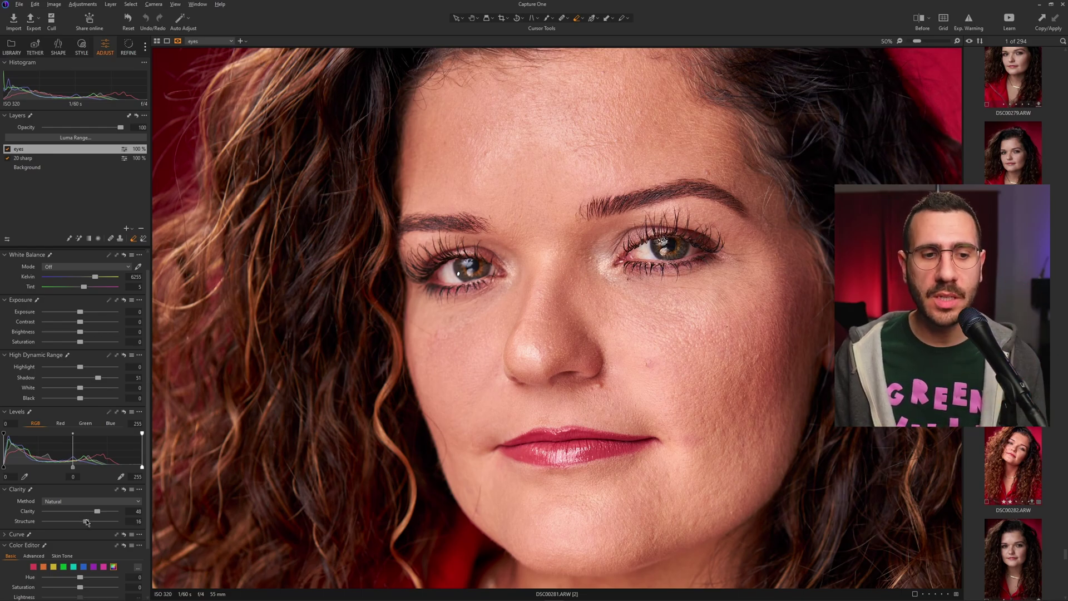
pyautogui.scroll(1, 4, 445)
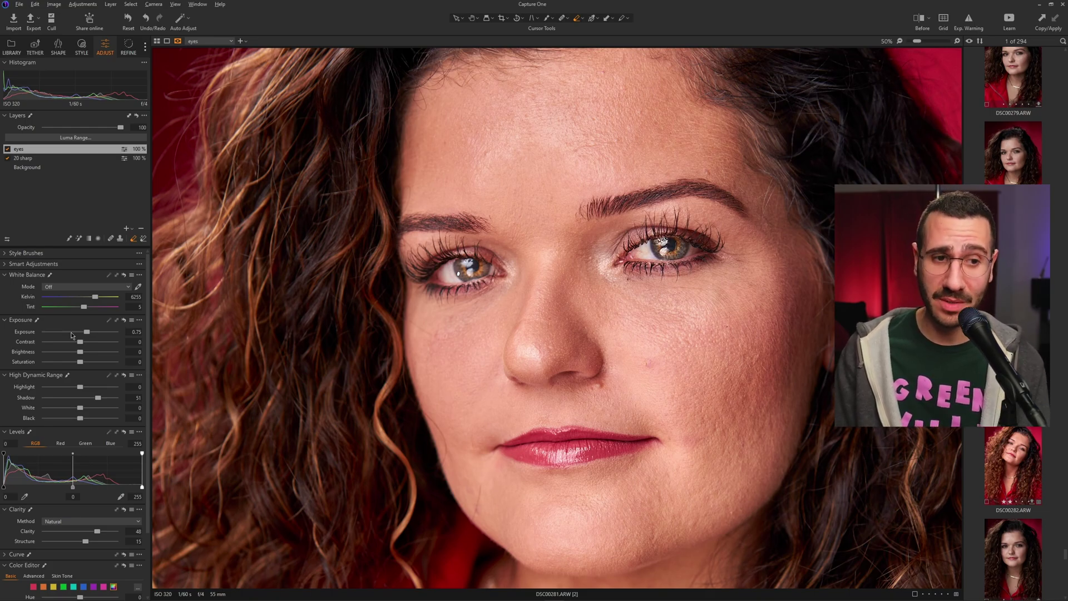
pyautogui.moveTo(89, 334)
pyautogui.mouseDown()
pyautogui.moveTo(108, 333)
pyautogui.moveTo(80, 336)
pyautogui.mouseUp()
pyautogui.moveTo(83, 336); pyautogui.dragTo(87, 335)
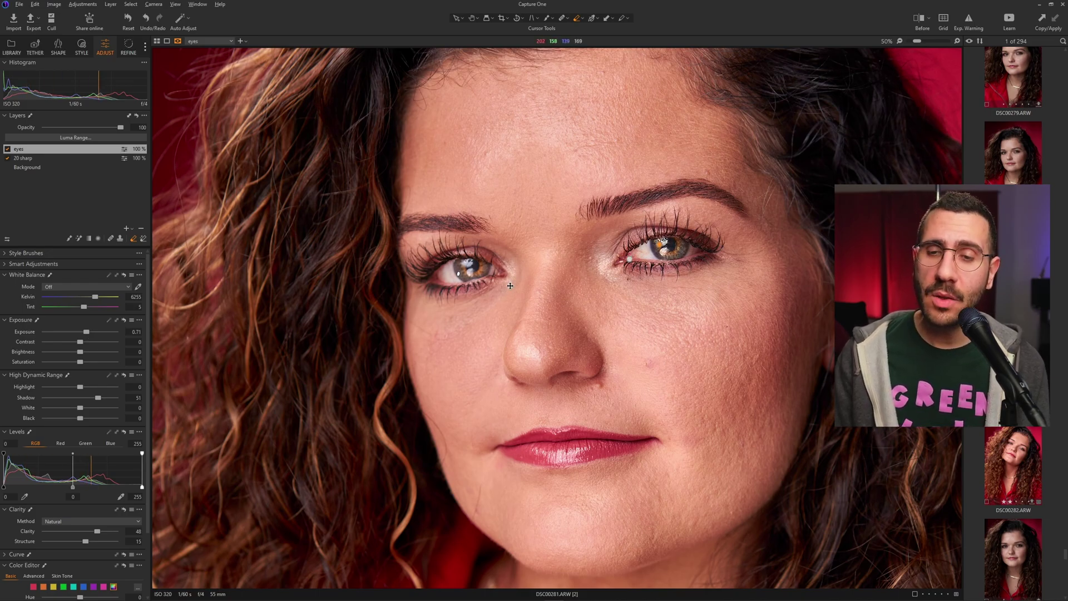
# Step: Compare the whole portrait with the "eyes" layer off and on, and lower the layer's exposure to 0.42
pyautogui.hotkey('ctrl', '0')
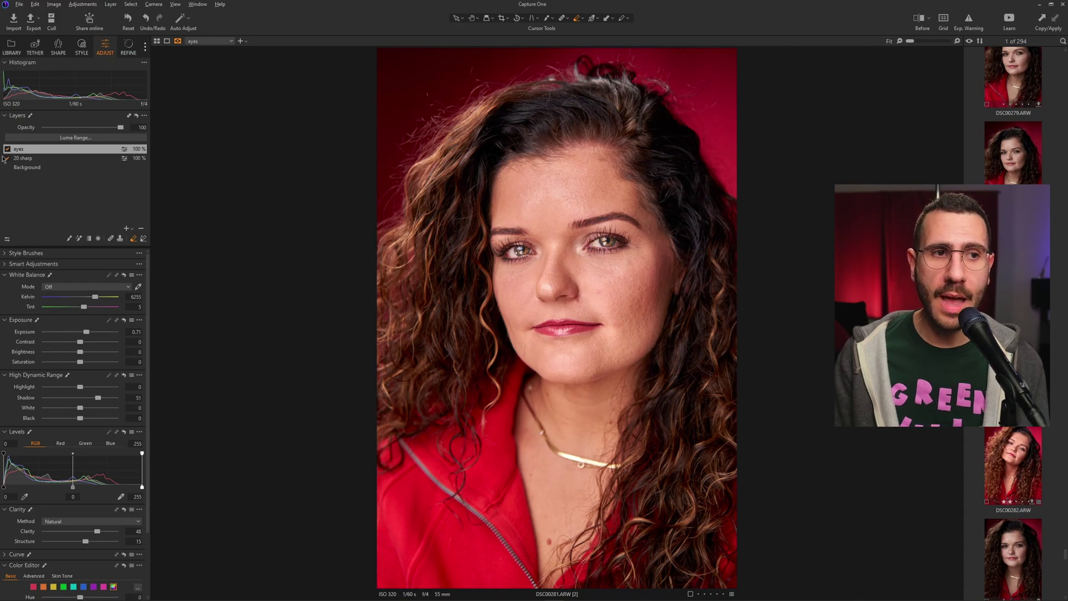
pyautogui.click(7, 149)
pyautogui.click(8, 149)
pyautogui.click(8, 149)
pyautogui.click(7, 150)
pyautogui.click(8, 149)
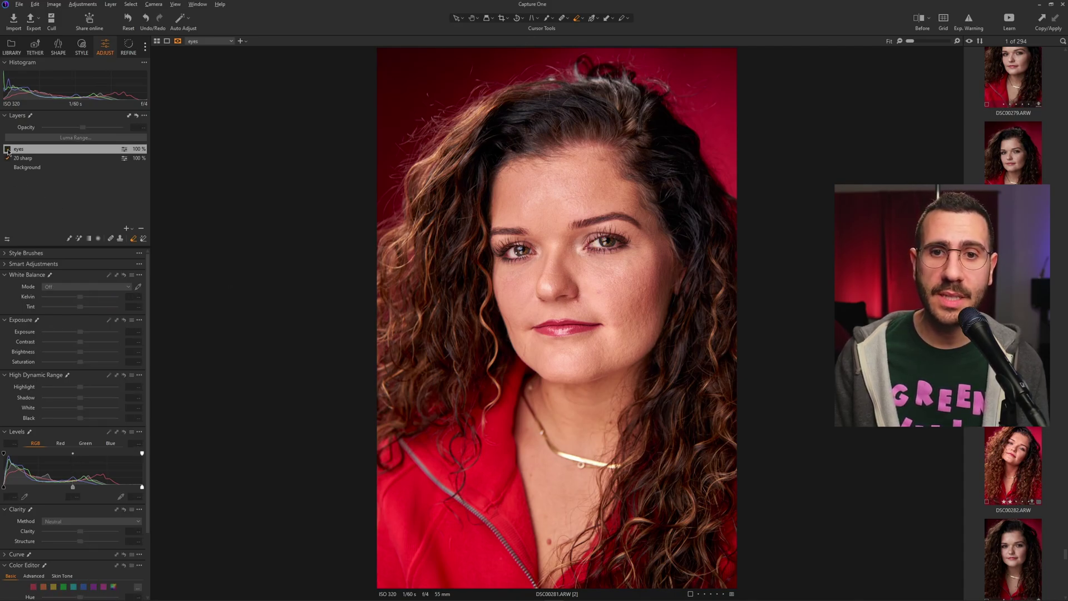
pyautogui.click(7, 149)
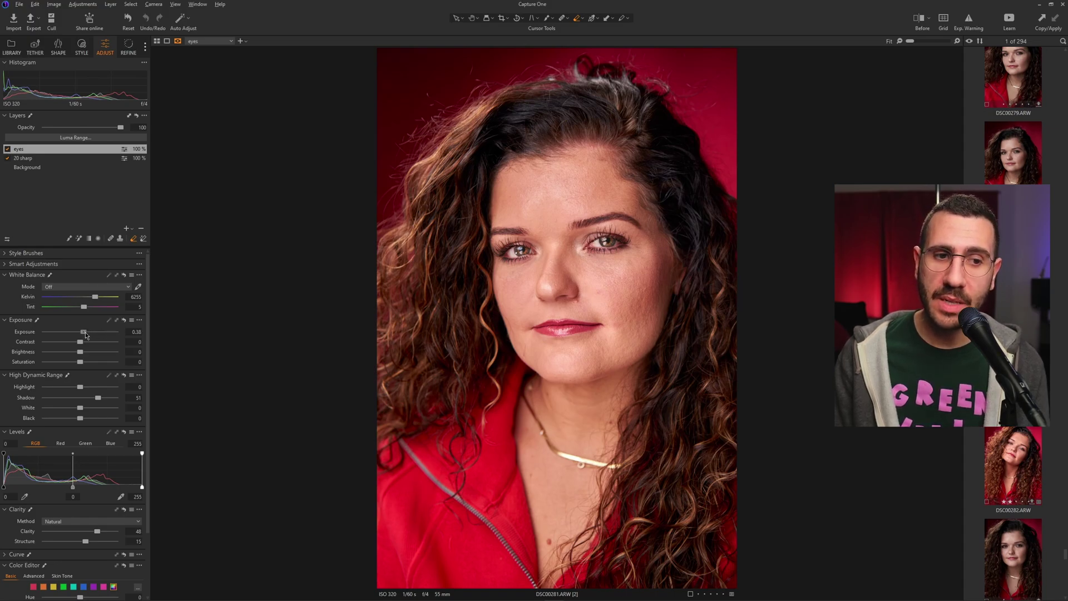
# Step: Examine how natural the brightened eyes look with the "eyes" layer off and on, in full view and close up
pyautogui.click(8, 149)
pyautogui.click(8, 149)
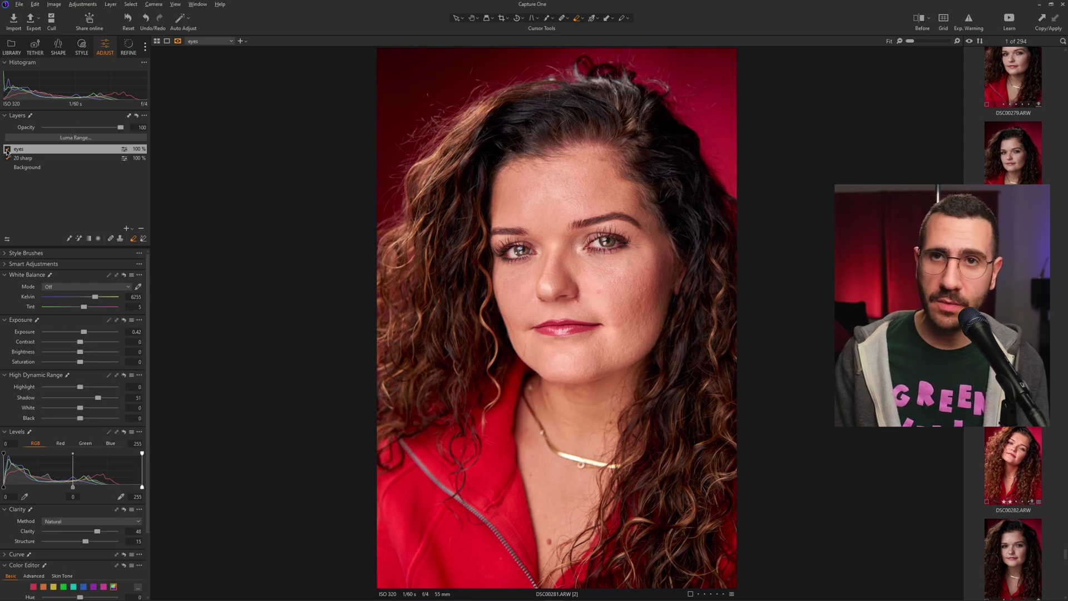
pyautogui.click(7, 149)
pyautogui.click(7, 149)
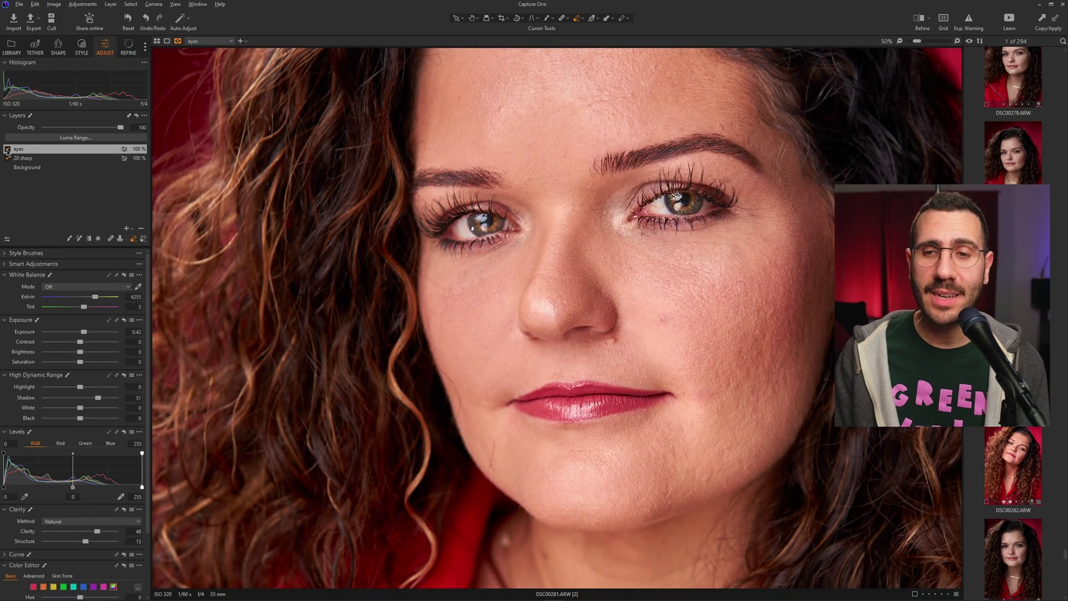
pyautogui.click(7, 149)
pyautogui.click(7, 149)
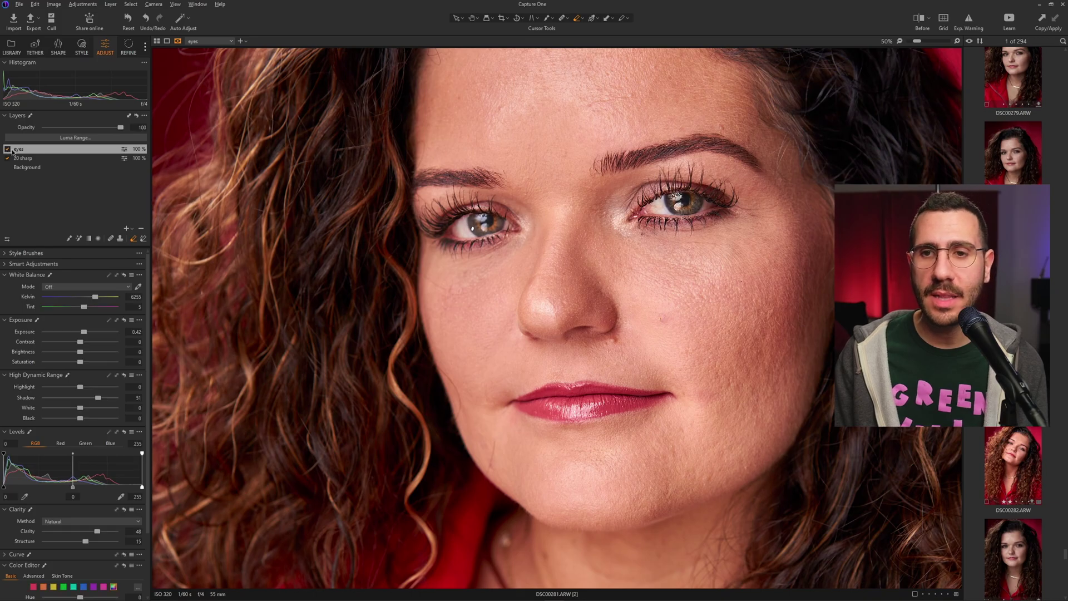
pyautogui.hotkey('ctrl', '0')
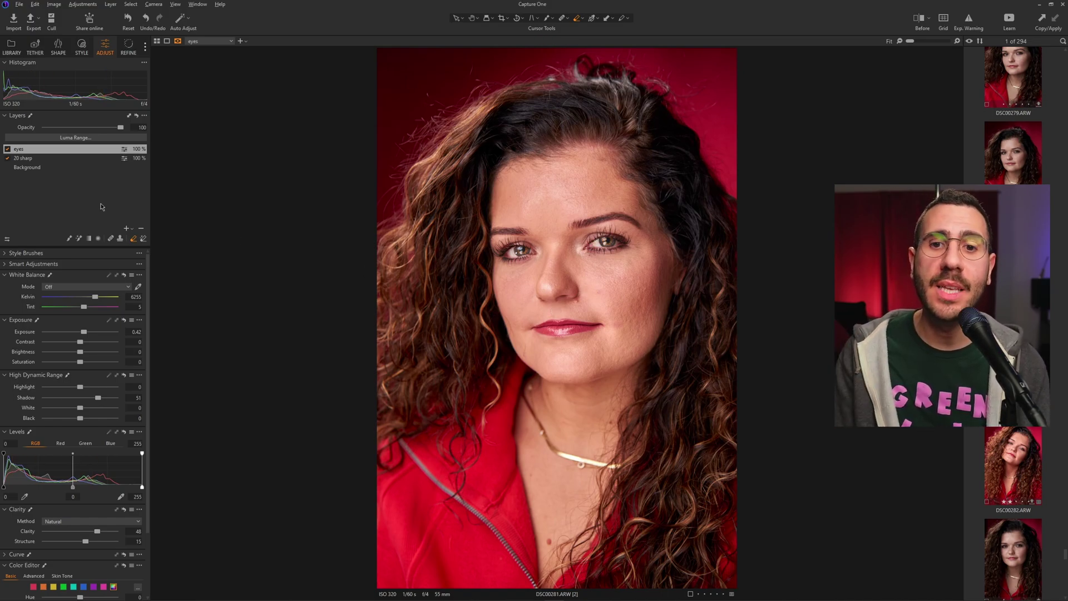
# Step: Add a new adjustment layer for the area below the eyes and name it "bags under eyes"
pyautogui.scroll(5, 573, 264)
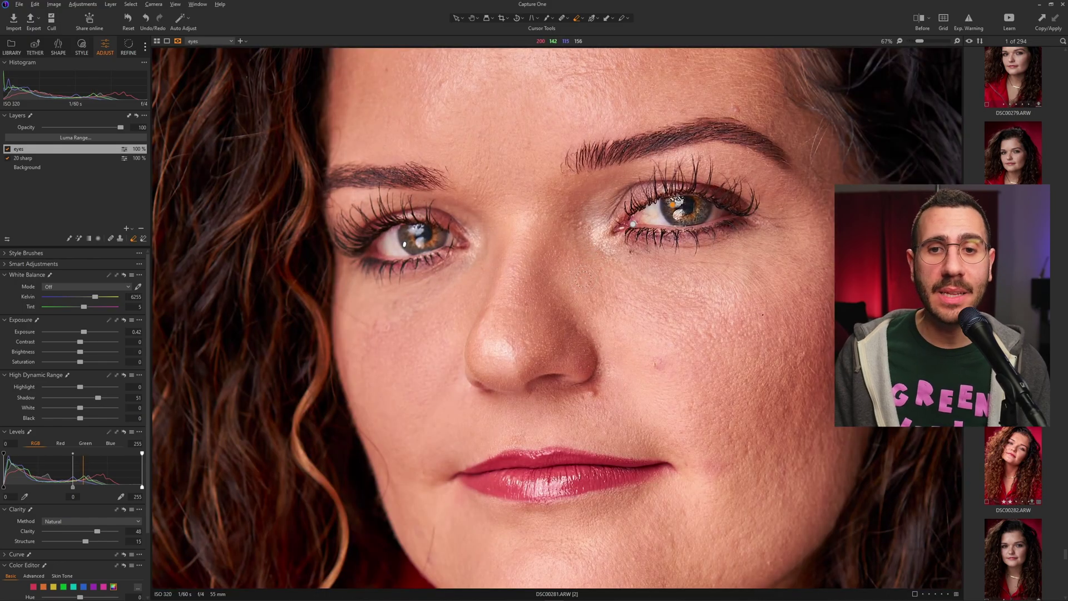
pyautogui.moveTo(579, 273); pyautogui.dragTo(573, 287)
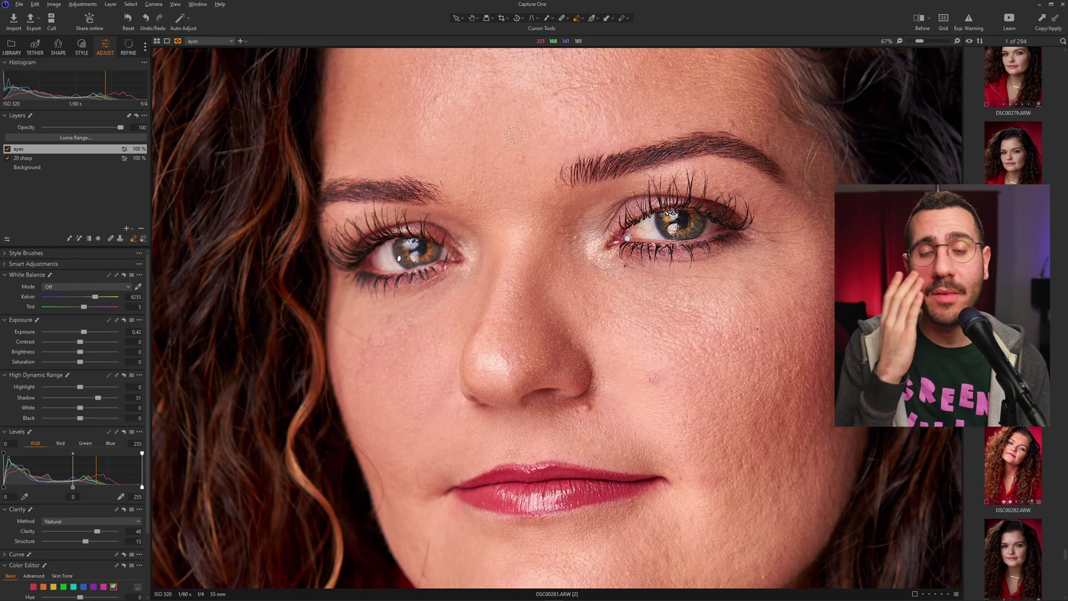
pyautogui.moveTo(587, 303); pyautogui.dragTo(548, 327)
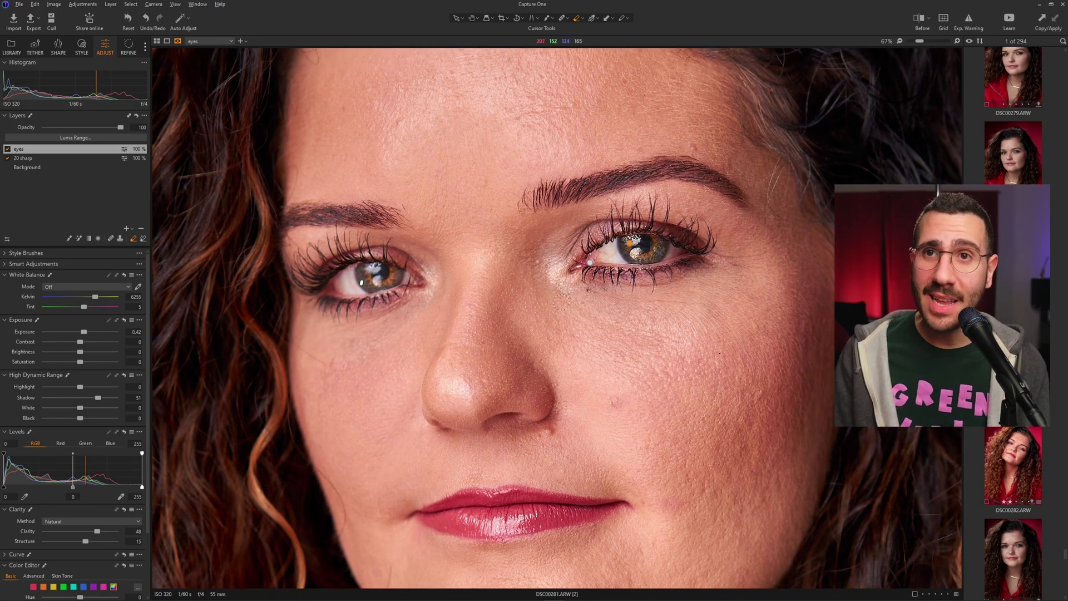
pyautogui.click(127, 229)
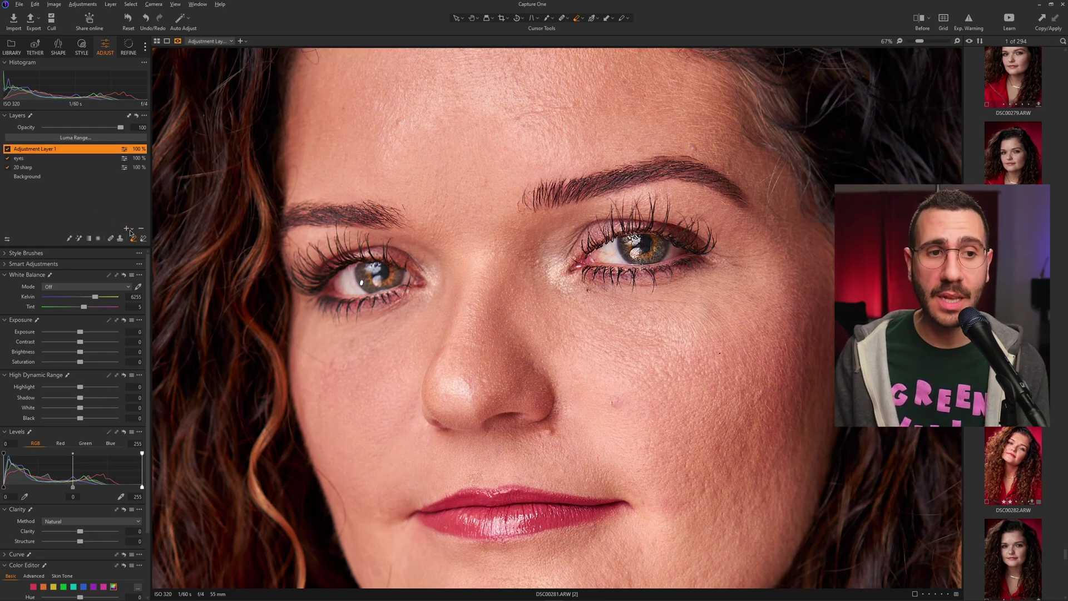
pyautogui.doubleClick(36, 150)
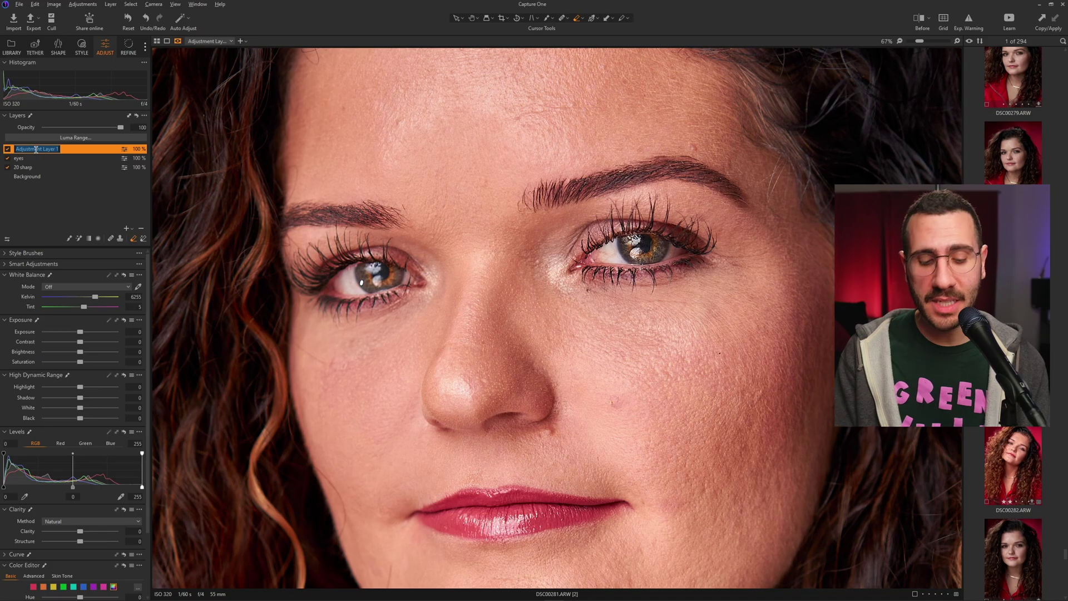
pyautogui.write('bags under')
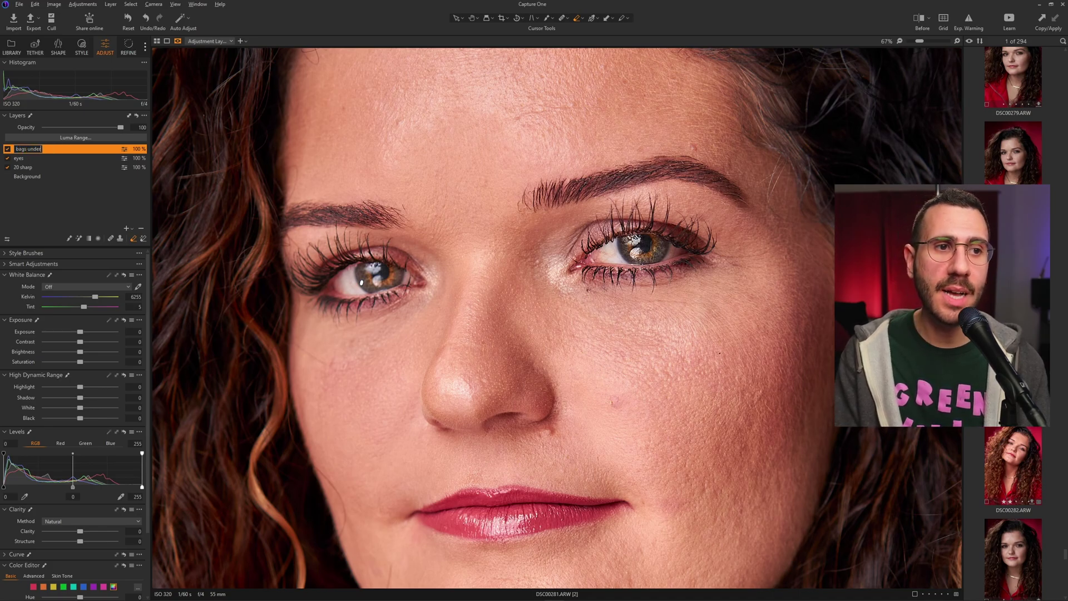
pyautogui.write(' eyes')
pyautogui.press('Return')
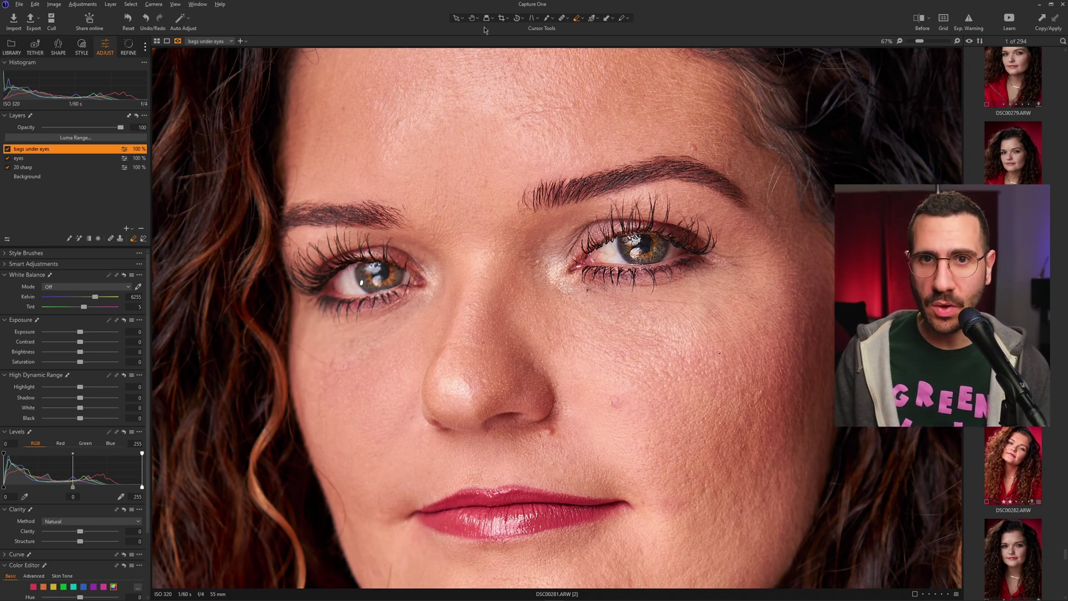
# Step: Brush the "bags under eyes" layer's mask over the skin beneath both eyes, including the inner corners
pyautogui.click(548, 19)
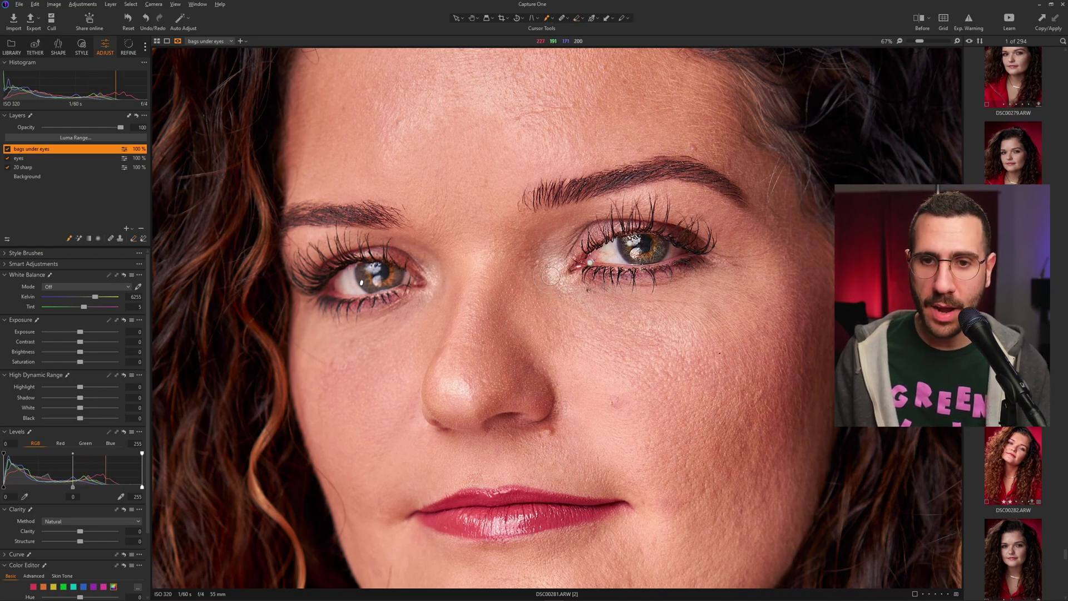
pyautogui.moveTo(553, 269)
pyautogui.mouseDown()
pyautogui.moveTo(604, 295)
pyautogui.moveTo(723, 273)
pyautogui.moveTo(674, 294)
pyautogui.moveTo(611, 297)
pyautogui.moveTo(579, 296)
pyautogui.moveTo(723, 279)
pyautogui.moveTo(645, 296)
pyautogui.moveTo(578, 285)
pyautogui.moveTo(546, 272)
pyautogui.moveTo(551, 267)
pyautogui.mouseUp()
pyautogui.moveTo(424, 278)
pyautogui.mouseDown()
pyautogui.moveTo(434, 266)
pyautogui.moveTo(431, 300)
pyautogui.moveTo(324, 340)
pyautogui.moveTo(336, 325)
pyautogui.moveTo(417, 308)
pyautogui.moveTo(430, 287)
pyautogui.mouseUp()
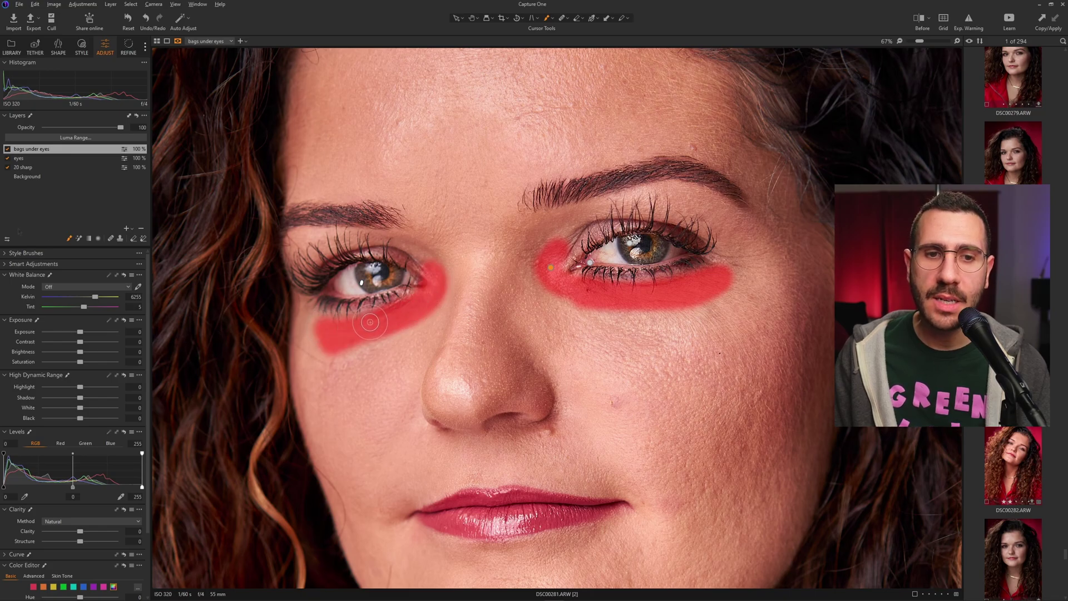
# Step: Set the "bags under eyes" layer's clarity to -51
pyautogui.scroll(-3, 39, 419)
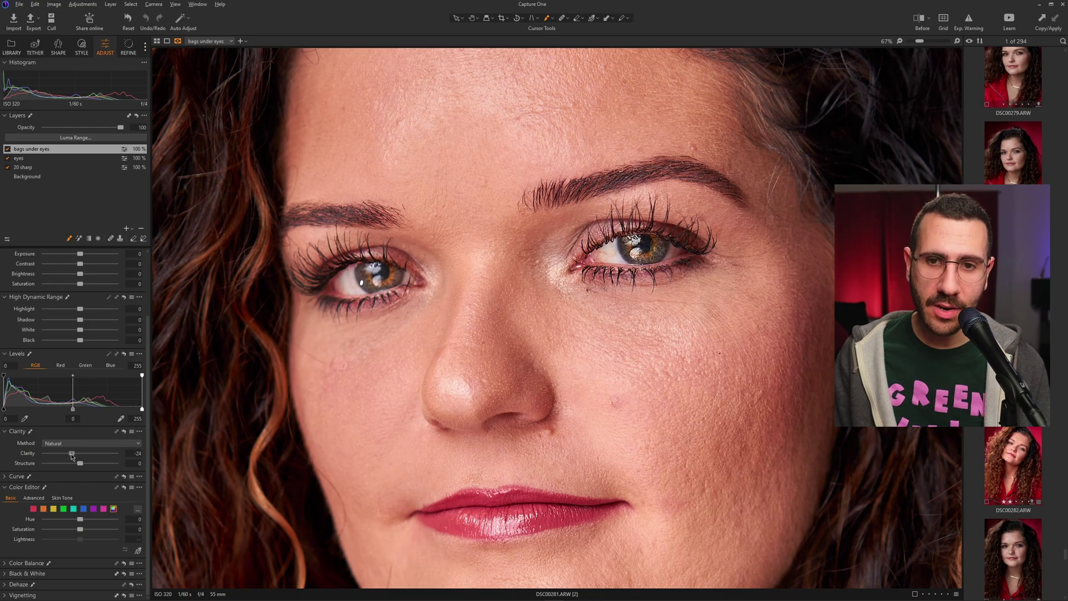
pyautogui.moveTo(45, 453); pyautogui.dragTo(55, 460)
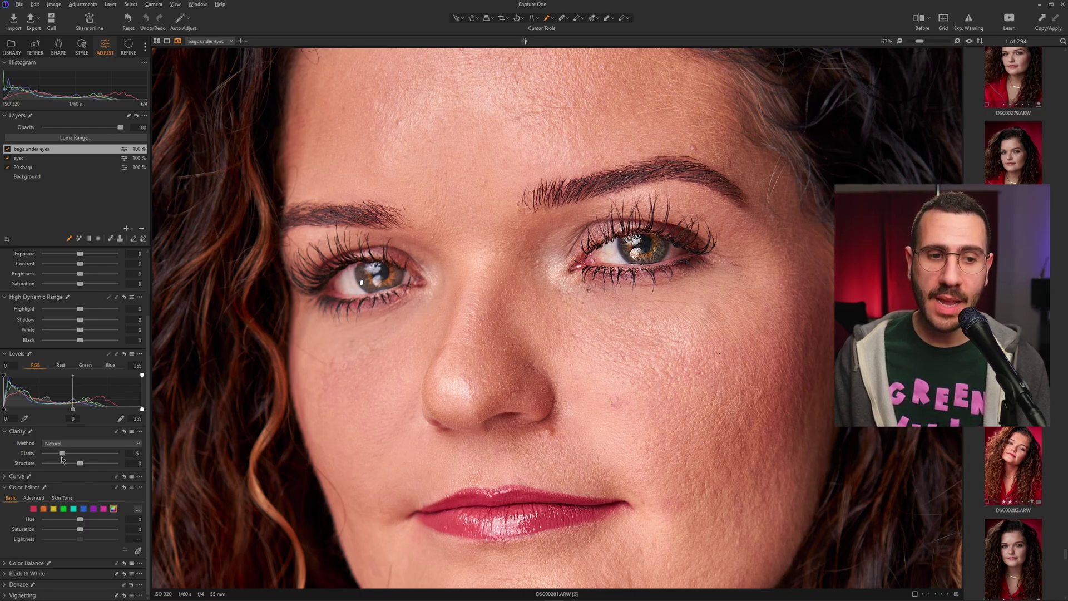
pyautogui.scroll(3, 1, 302)
# Step: Compare the under-eye skin with the "bags under eyes" layer off and on, and set the layer's shadow to 13
pyautogui.click(7, 149)
pyautogui.click(7, 150)
pyautogui.click(7, 149)
pyautogui.click(7, 149)
pyautogui.click(7, 149)
pyautogui.click(7, 149)
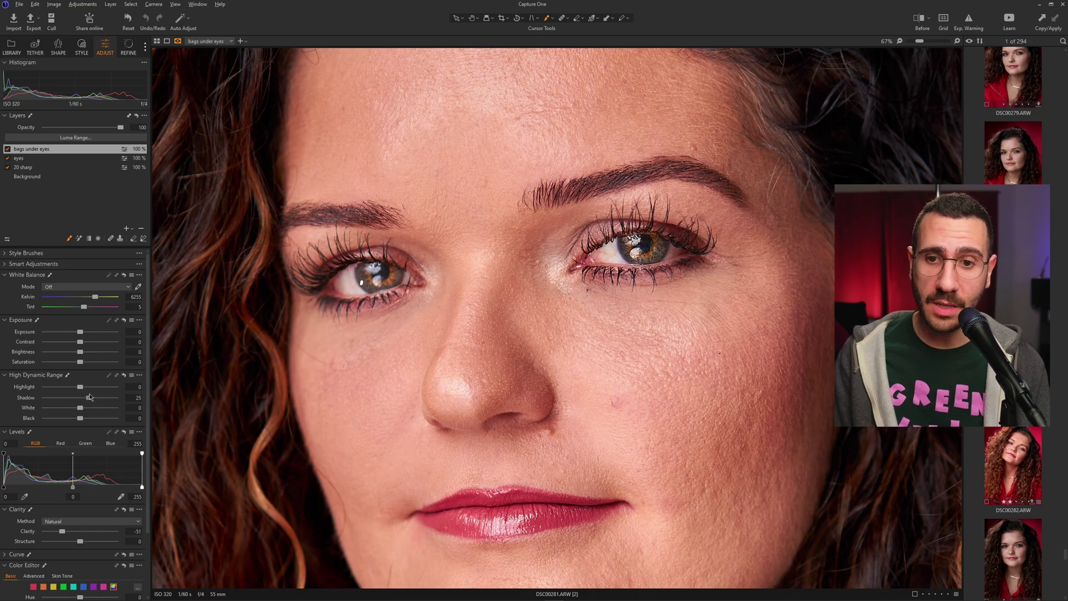
pyautogui.moveTo(95, 392); pyautogui.dragTo(109, 394)
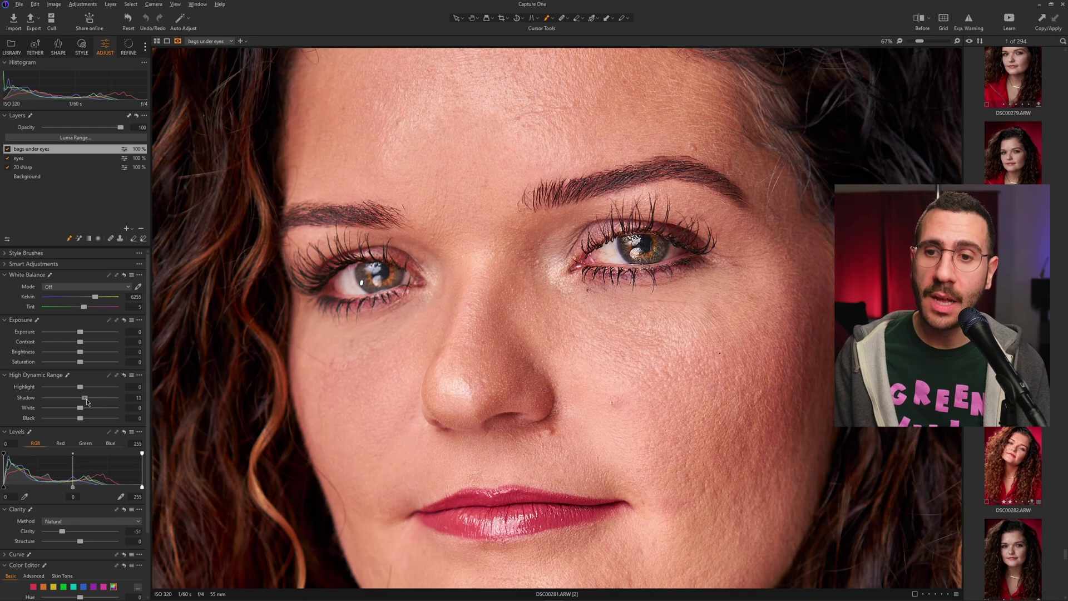
# Step: Set the "bags under eyes" layer's shadow to 51 and compare the whole portrait with the layer off and on
pyautogui.moveTo(95, 401)
pyautogui.mouseDown()
pyautogui.moveTo(119, 405)
pyautogui.moveTo(99, 403)
pyautogui.mouseUp()
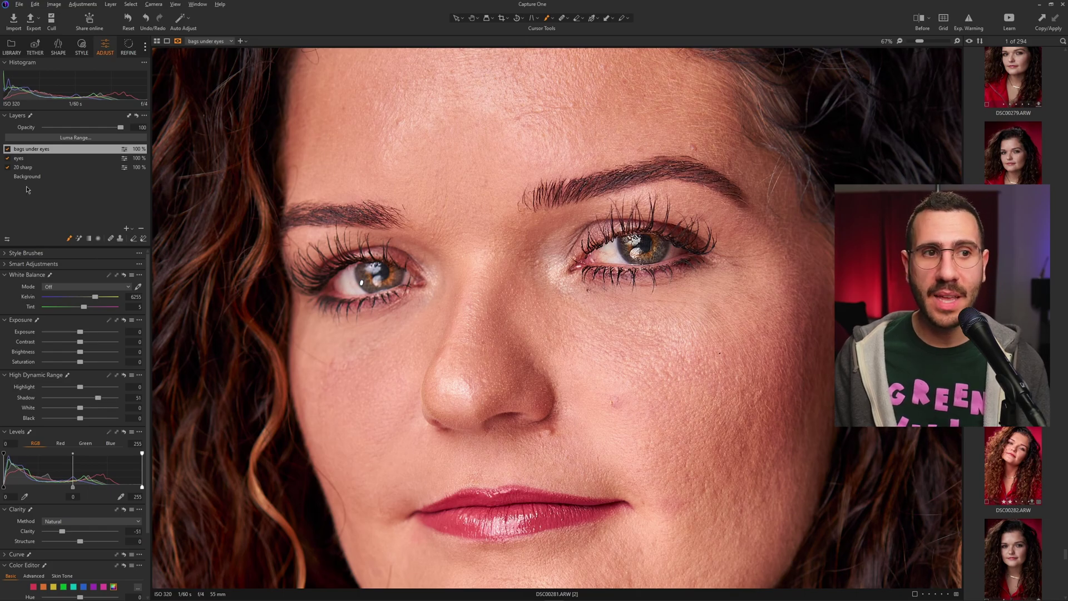
pyautogui.click(7, 150)
pyautogui.click(7, 150)
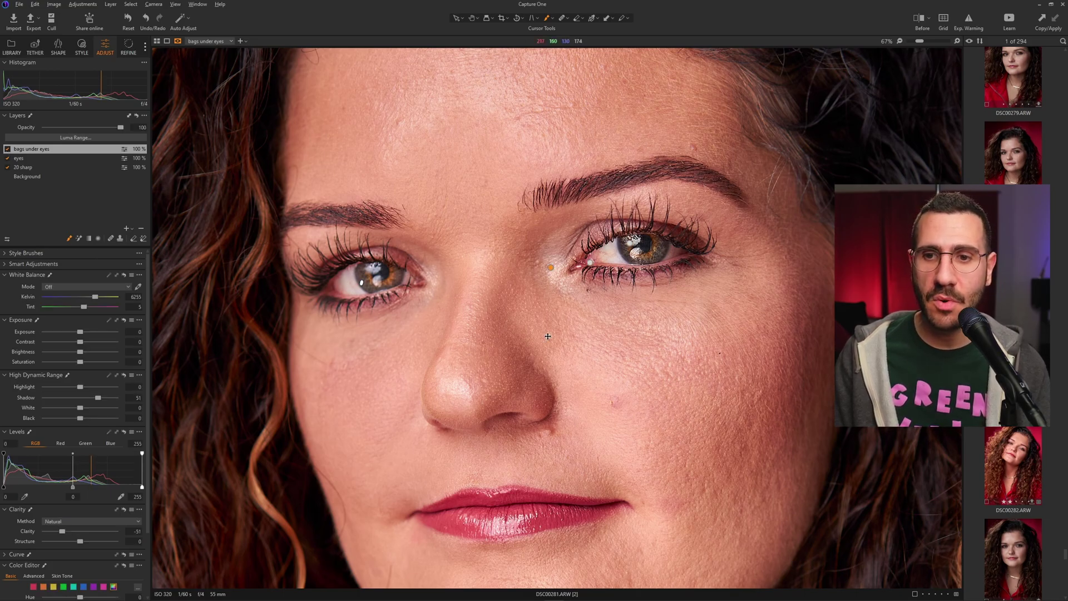
pyautogui.scroll(-4, 551, 268)
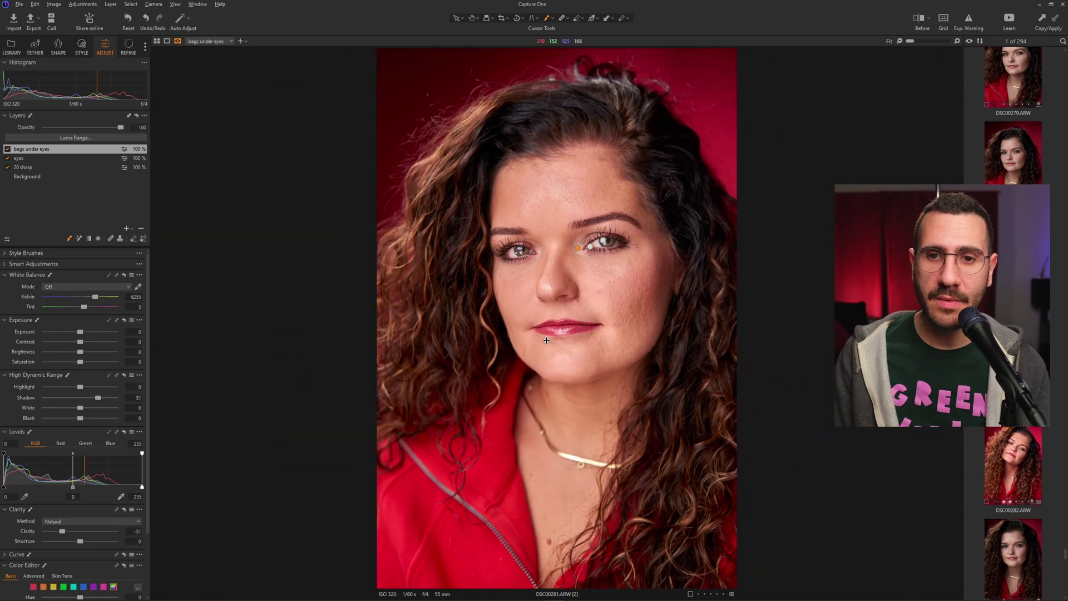
pyautogui.click(8, 151)
pyautogui.click(8, 150)
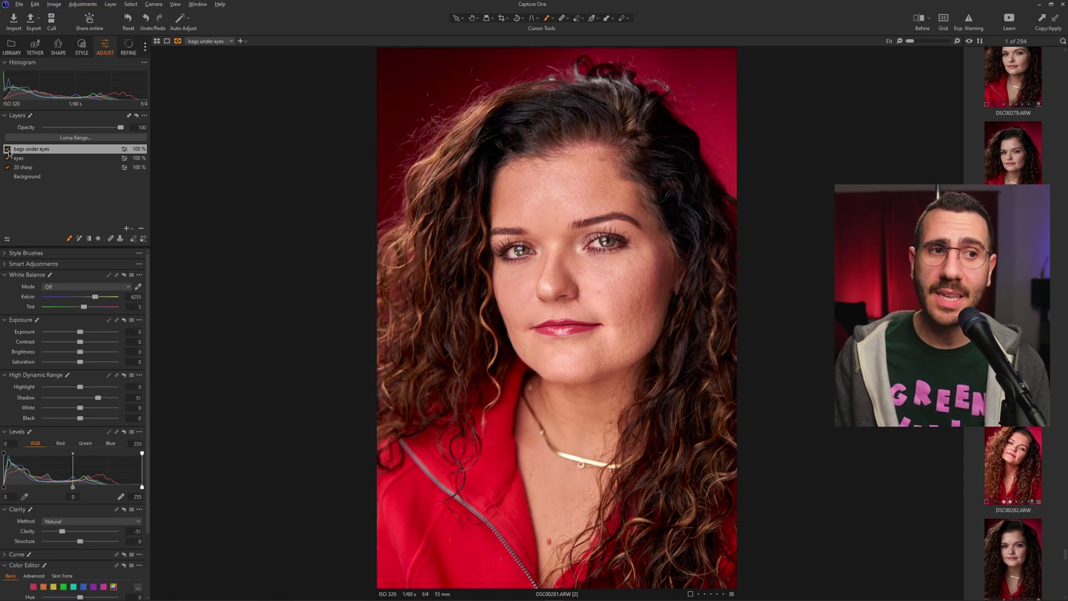
pyautogui.click(8, 150)
pyautogui.click(8, 151)
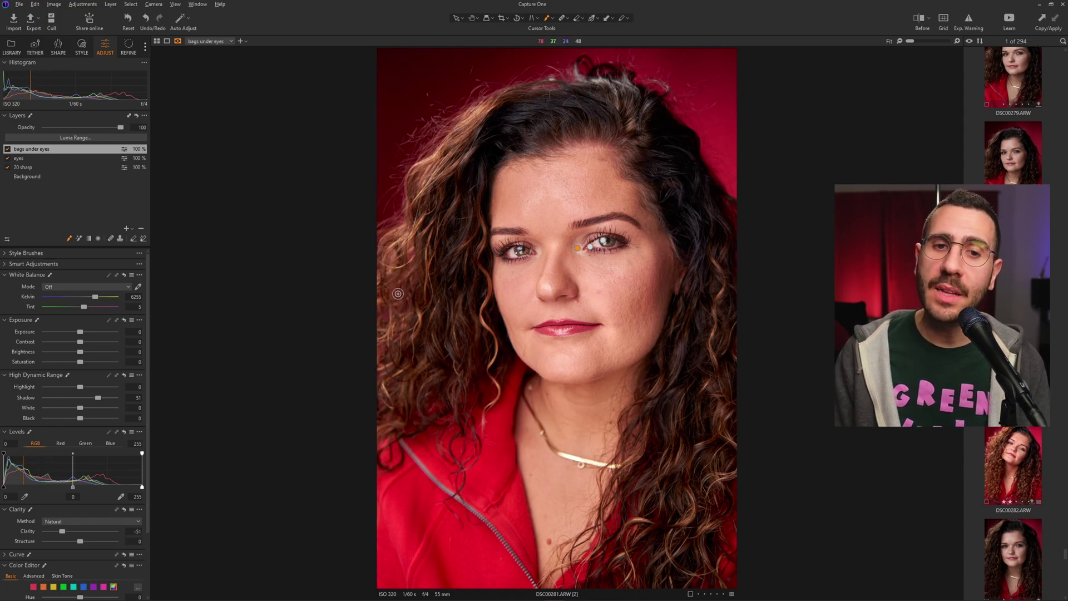
# Step: Add a new adjustment layer and name it "hair"
pyautogui.click(127, 230)
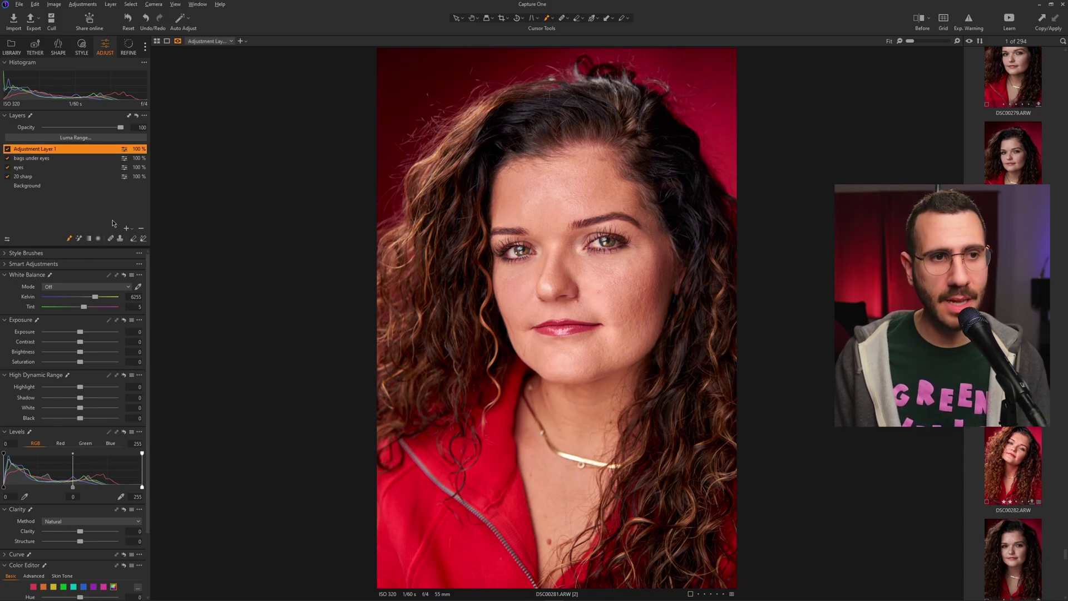
pyautogui.doubleClick(45, 149)
pyautogui.write('hair')
pyautogui.press('Return')
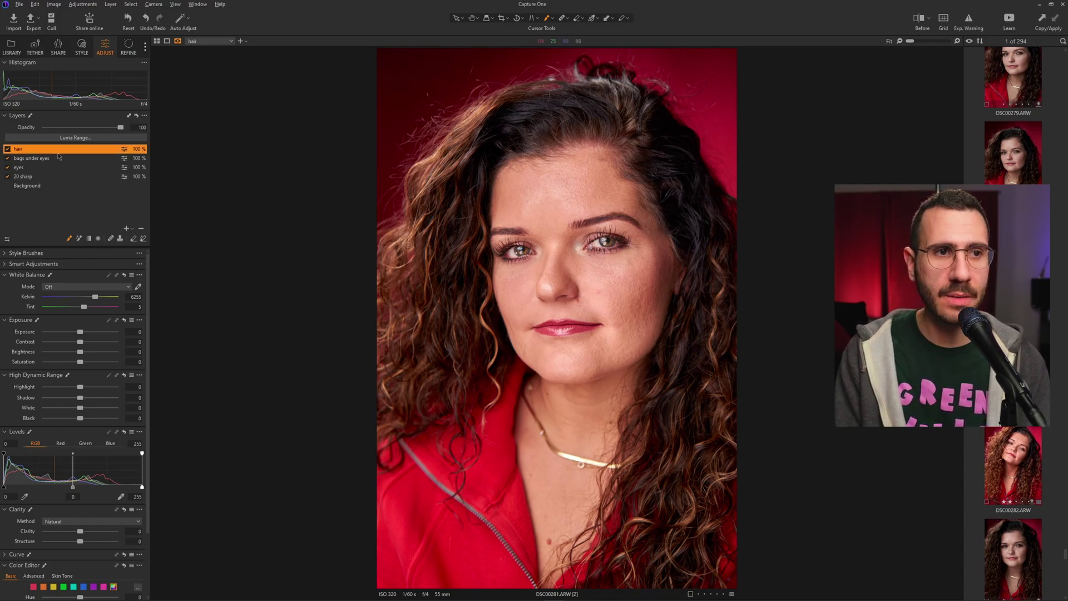
# Step: Brush the "hair" layer's mask over the curls on both sides of the face and across the crown with an enlarged brush
pyautogui.press(']')
pyautogui.press(']')
pyautogui.press(']')
pyautogui.press(']')
pyautogui.press(']')
pyautogui.press(']')
pyautogui.press(']')
pyautogui.press(']')
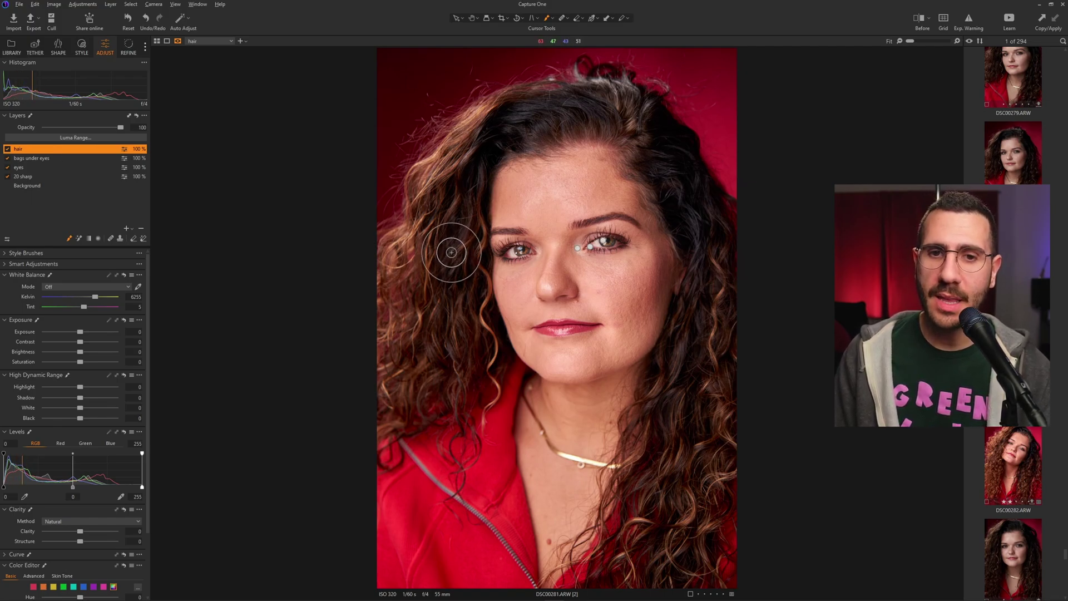
pyautogui.moveTo(451, 252)
pyautogui.mouseDown()
pyautogui.moveTo(453, 242)
pyautogui.moveTo(453, 302)
pyautogui.moveTo(472, 310)
pyautogui.moveTo(472, 340)
pyautogui.moveTo(441, 352)
pyautogui.moveTo(405, 348)
pyautogui.moveTo(428, 198)
pyautogui.moveTo(466, 146)
pyautogui.moveTo(434, 361)
pyautogui.moveTo(460, 337)
pyautogui.moveTo(434, 389)
pyautogui.moveTo(410, 393)
pyautogui.moveTo(453, 389)
pyautogui.moveTo(458, 472)
pyautogui.moveTo(440, 433)
pyautogui.mouseUp()
pyautogui.moveTo(437, 361)
pyautogui.mouseDown()
pyautogui.moveTo(468, 397)
pyautogui.moveTo(469, 364)
pyautogui.mouseUp()
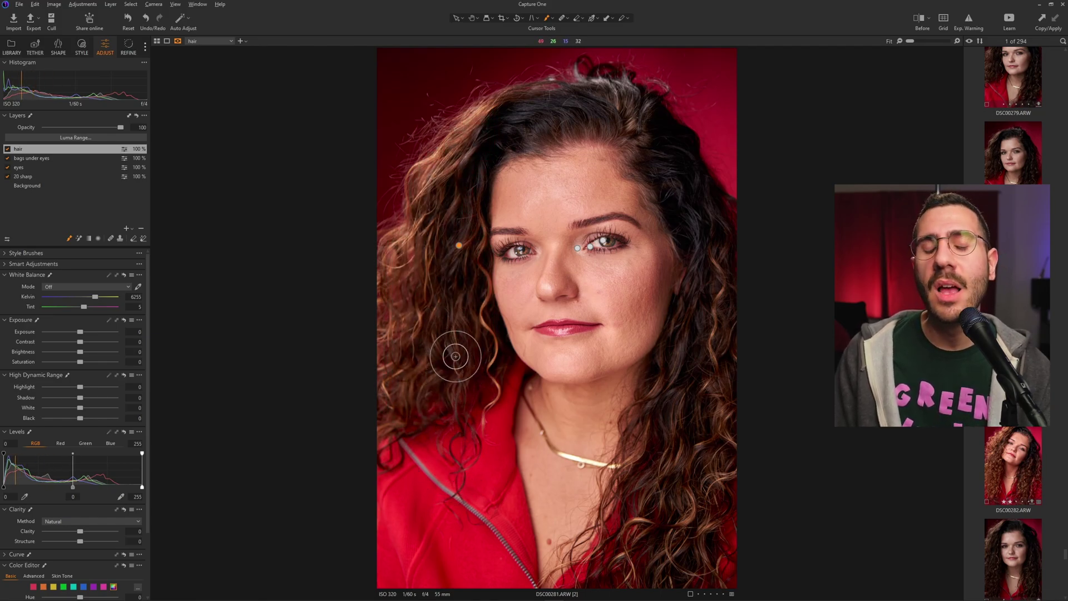
pyautogui.moveTo(441, 345)
pyautogui.mouseDown()
pyautogui.moveTo(476, 155)
pyautogui.moveTo(507, 136)
pyautogui.moveTo(494, 124)
pyautogui.moveTo(522, 113)
pyautogui.moveTo(520, 132)
pyautogui.moveTo(493, 147)
pyautogui.moveTo(575, 122)
pyautogui.moveTo(553, 120)
pyautogui.moveTo(591, 110)
pyautogui.moveTo(598, 94)
pyautogui.moveTo(644, 120)
pyautogui.moveTo(714, 283)
pyautogui.moveTo(702, 253)
pyautogui.moveTo(732, 379)
pyautogui.moveTo(710, 441)
pyautogui.moveTo(715, 451)
pyautogui.moveTo(726, 427)
pyautogui.moveTo(717, 462)
pyautogui.moveTo(692, 416)
pyautogui.moveTo(708, 390)
pyautogui.moveTo(700, 372)
pyautogui.moveTo(669, 383)
pyautogui.moveTo(692, 314)
pyautogui.moveTo(695, 258)
pyautogui.moveTo(692, 220)
pyautogui.moveTo(663, 194)
pyautogui.moveTo(704, 224)
pyautogui.moveTo(710, 390)
pyautogui.moveTo(666, 419)
pyautogui.moveTo(669, 449)
pyautogui.moveTo(678, 495)
pyautogui.moveTo(719, 481)
pyautogui.moveTo(703, 548)
pyautogui.moveTo(682, 560)
pyautogui.moveTo(636, 555)
pyautogui.moveTo(629, 543)
pyautogui.moveTo(643, 507)
pyautogui.moveTo(635, 446)
pyautogui.moveTo(667, 491)
pyautogui.moveTo(646, 573)
pyautogui.moveTo(688, 545)
pyautogui.moveTo(652, 486)
pyautogui.moveTo(625, 493)
pyautogui.moveTo(701, 549)
pyautogui.moveTo(706, 571)
pyautogui.mouseUp()
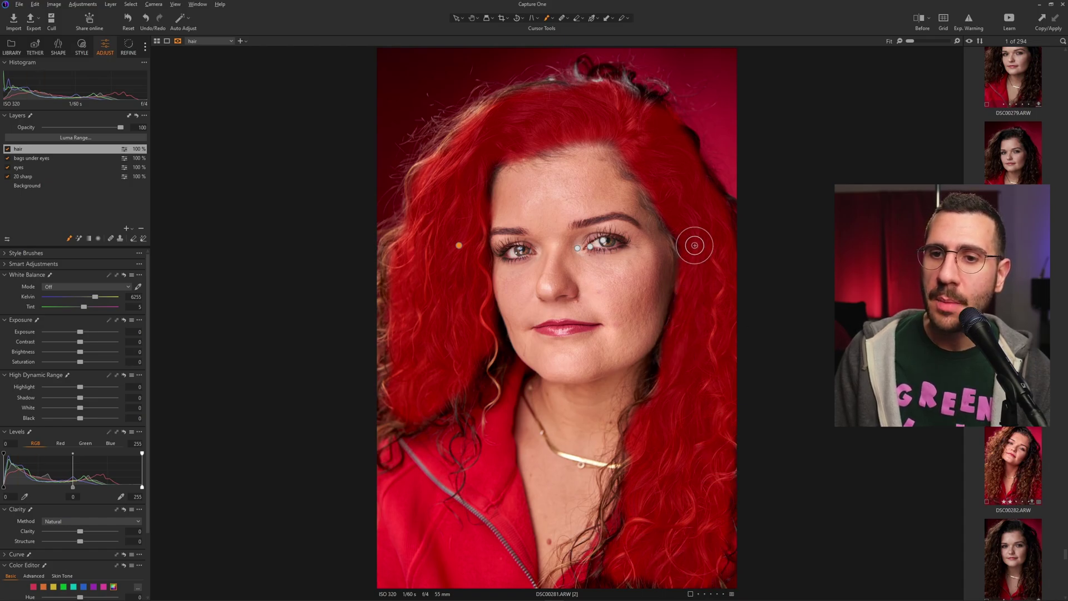
pyautogui.moveTo(651, 138)
pyautogui.mouseDown()
pyautogui.moveTo(631, 112)
pyautogui.moveTo(655, 135)
pyautogui.moveTo(642, 116)
pyautogui.moveTo(541, 101)
pyautogui.moveTo(475, 129)
pyautogui.moveTo(438, 171)
pyautogui.mouseUp()
# Step: Check the "hair" layer's mask along the outer strands and face edges with its overlay shown and hidden
pyautogui.press('e')
pyautogui.press('m')
pyautogui.press(']')
pyautogui.press(']')
pyautogui.press(']')
pyautogui.press(']')
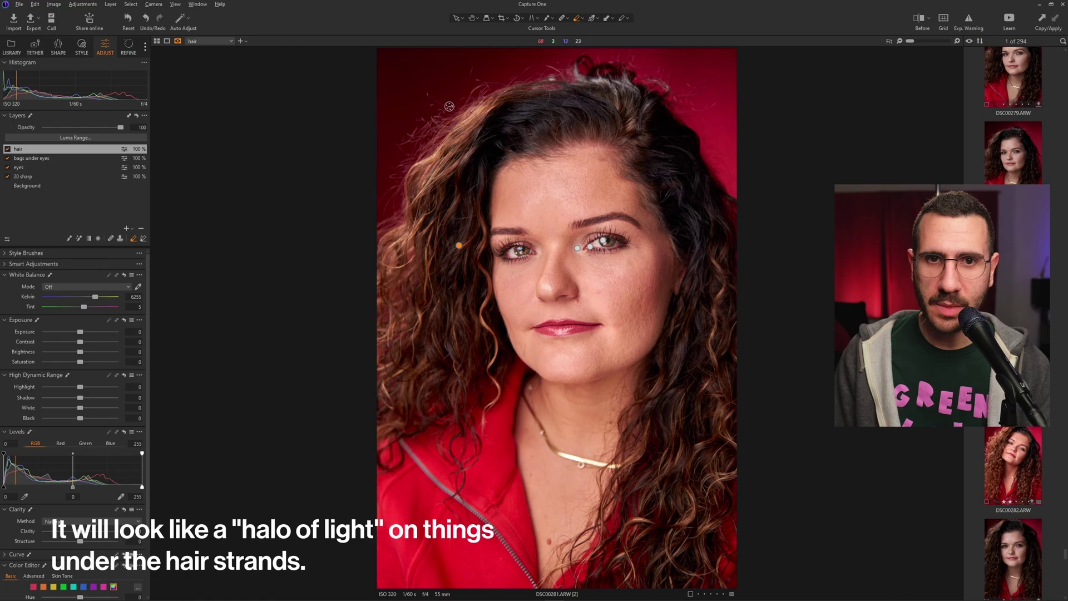
pyautogui.press('m')
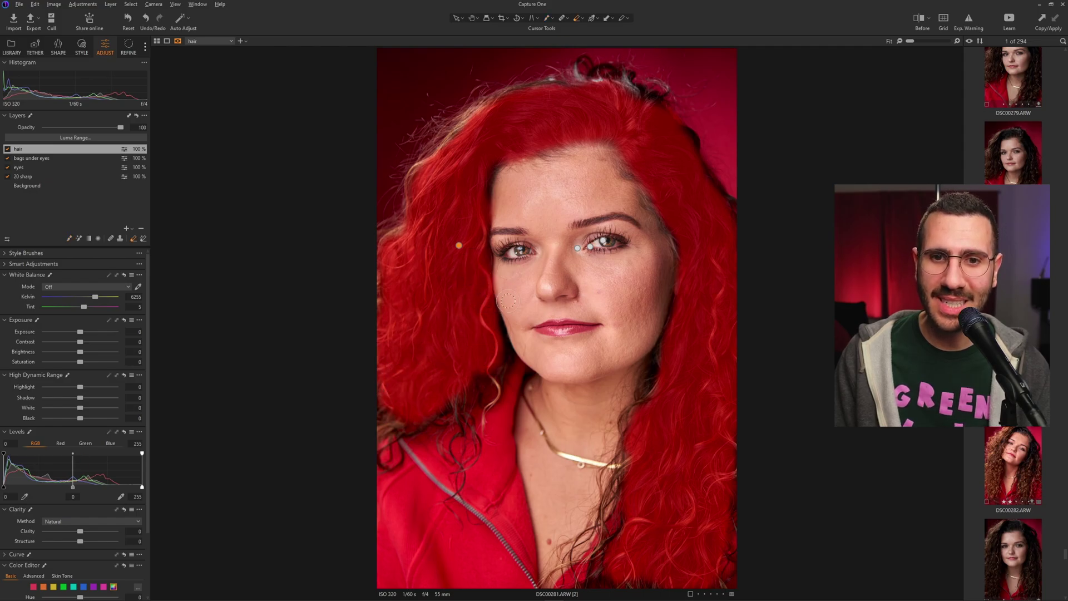
pyautogui.press('e')
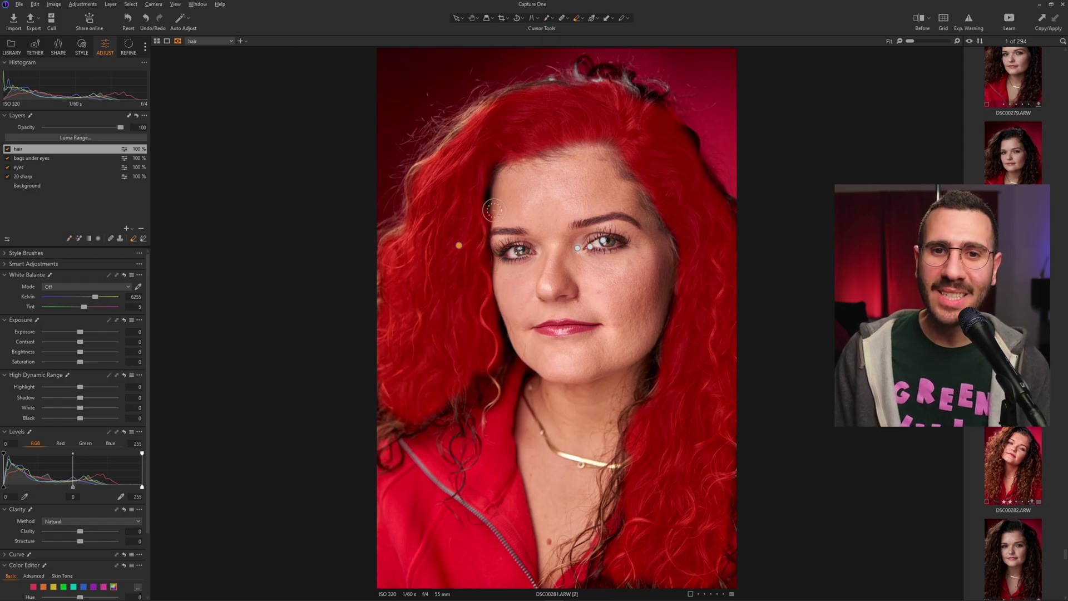
pyautogui.press('b')
pyautogui.press('m')
pyautogui.press('m')
pyautogui.press('m')
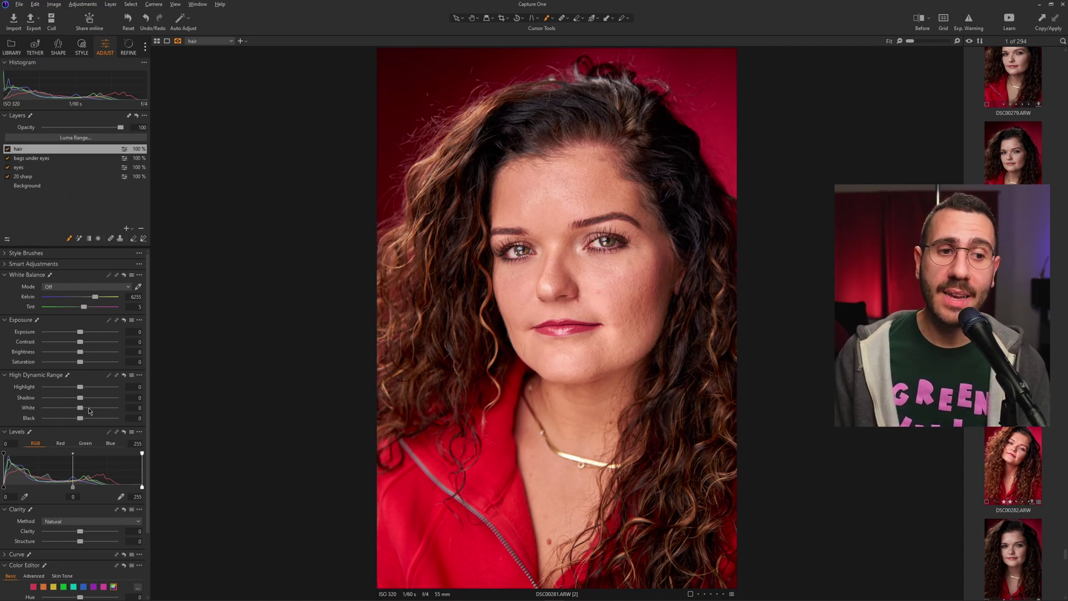
# Step: Set the "hair" layer's shadow to 14 and contrast to 5, comparing the hair with and without the contrast change
pyautogui.moveTo(80, 399); pyautogui.dragTo(85, 395)
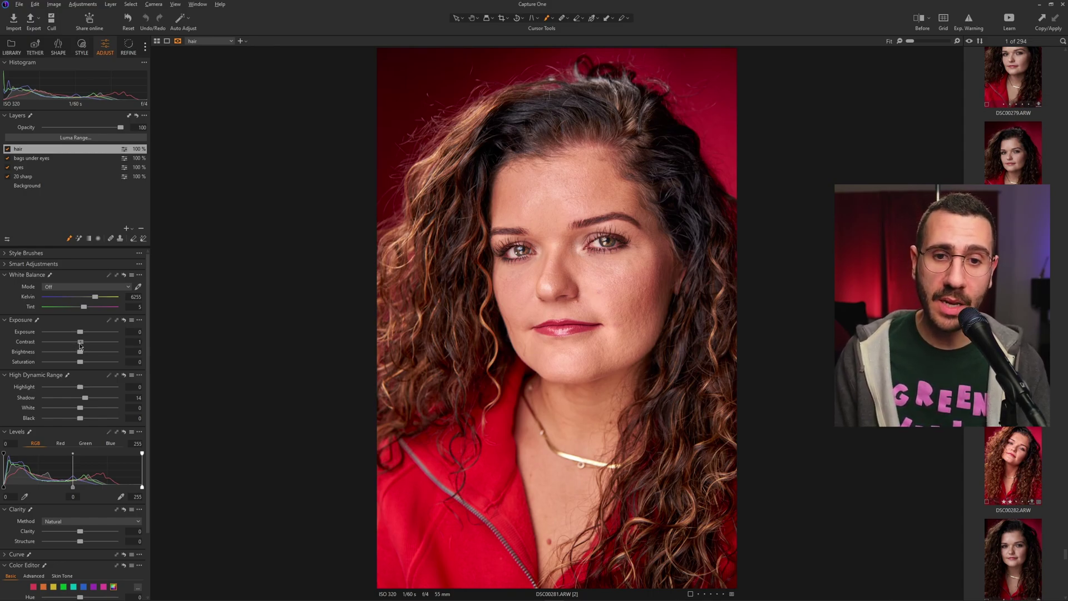
pyautogui.moveTo(80, 345); pyautogui.dragTo(82, 346)
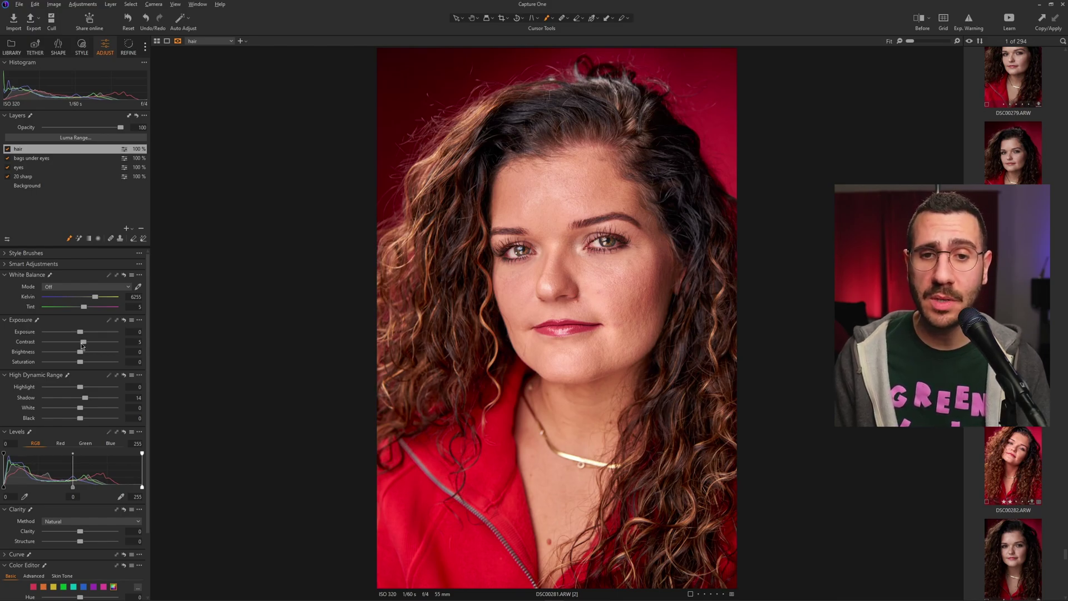
pyautogui.doubleClick(82, 343)
pyautogui.hotkey('ctrl', 'y')
pyautogui.hotkey('ctrl', 'z')
pyautogui.hotkey('ctrl', 'y')
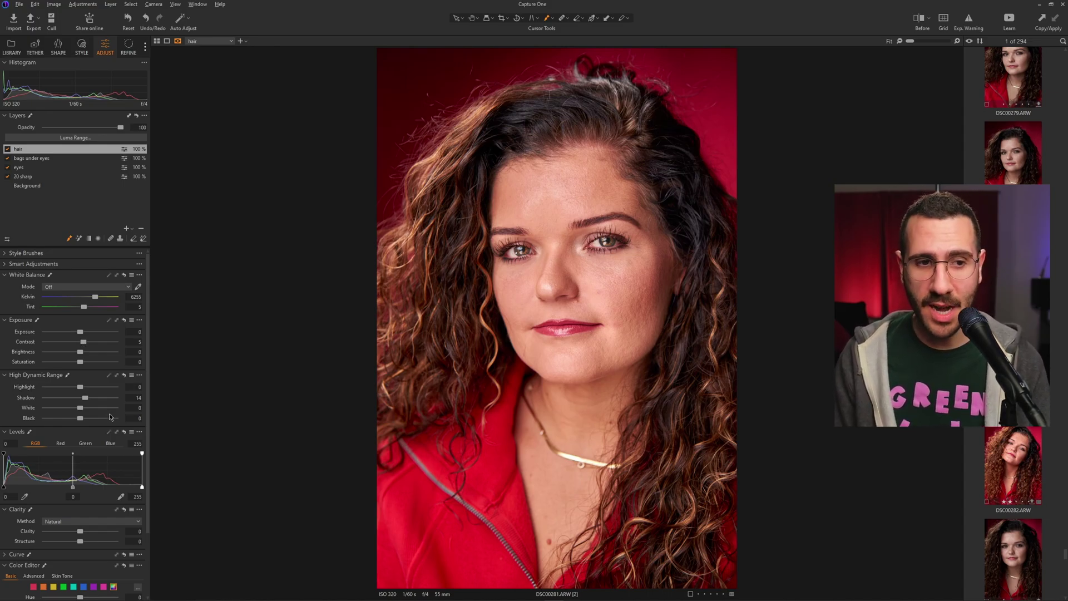
# Step: Set the "hair" layer's saturation to 12 and compare the portrait with the layer off and on
pyautogui.moveTo(80, 363); pyautogui.dragTo(82, 363)
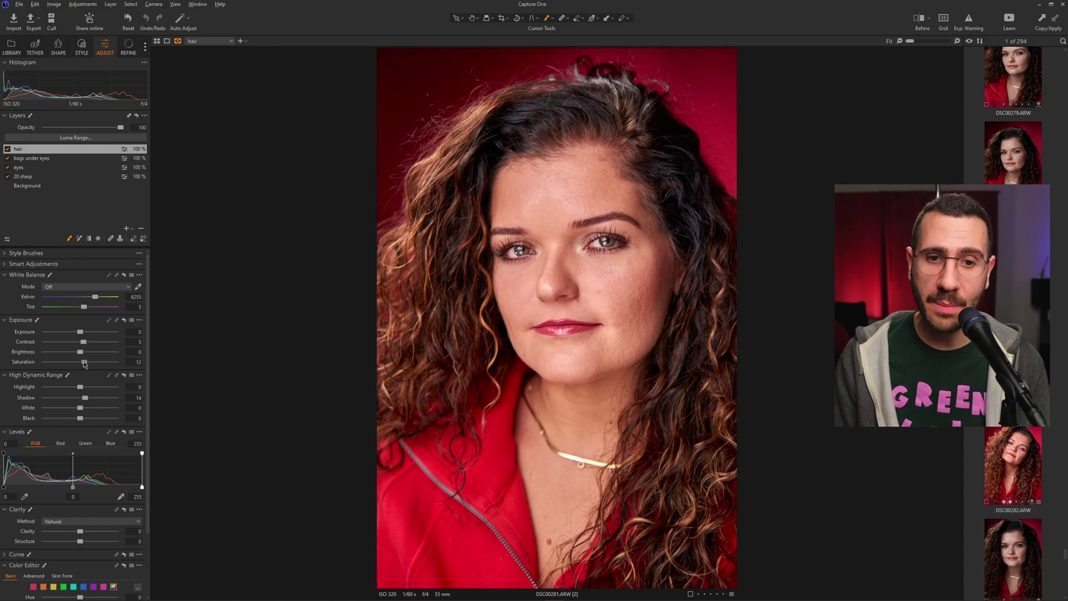
pyautogui.moveTo(84, 365)
pyautogui.mouseDown()
pyautogui.moveTo(113, 364)
pyautogui.moveTo(86, 368)
pyautogui.mouseUp()
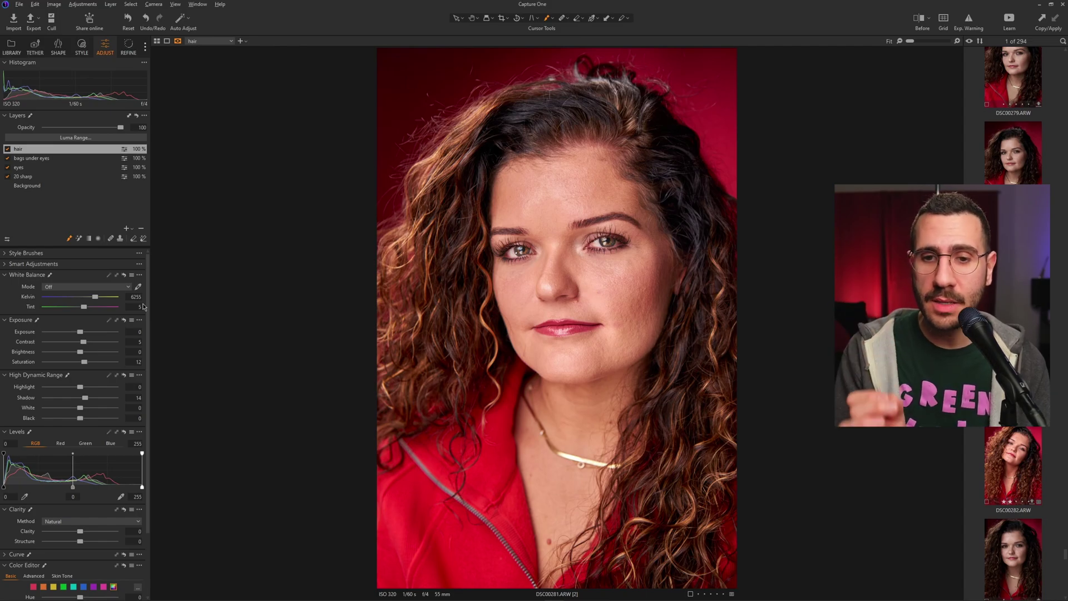
pyautogui.click(7, 150)
pyautogui.click(8, 150)
pyautogui.click(8, 151)
pyautogui.click(7, 149)
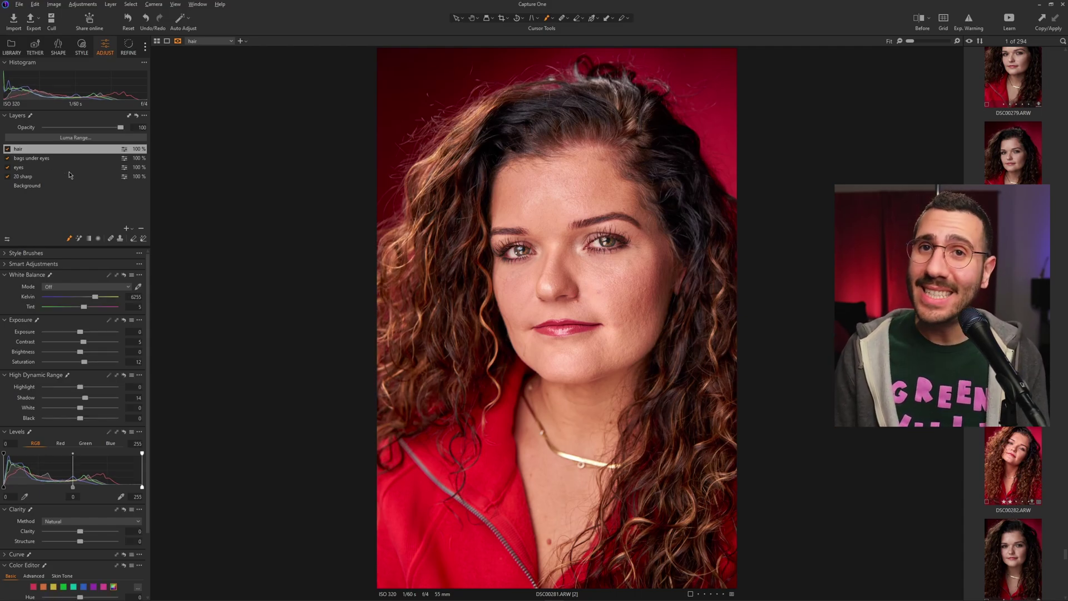
# Step: Compare the fully edited portrait with its unedited original
pyautogui.press('y')
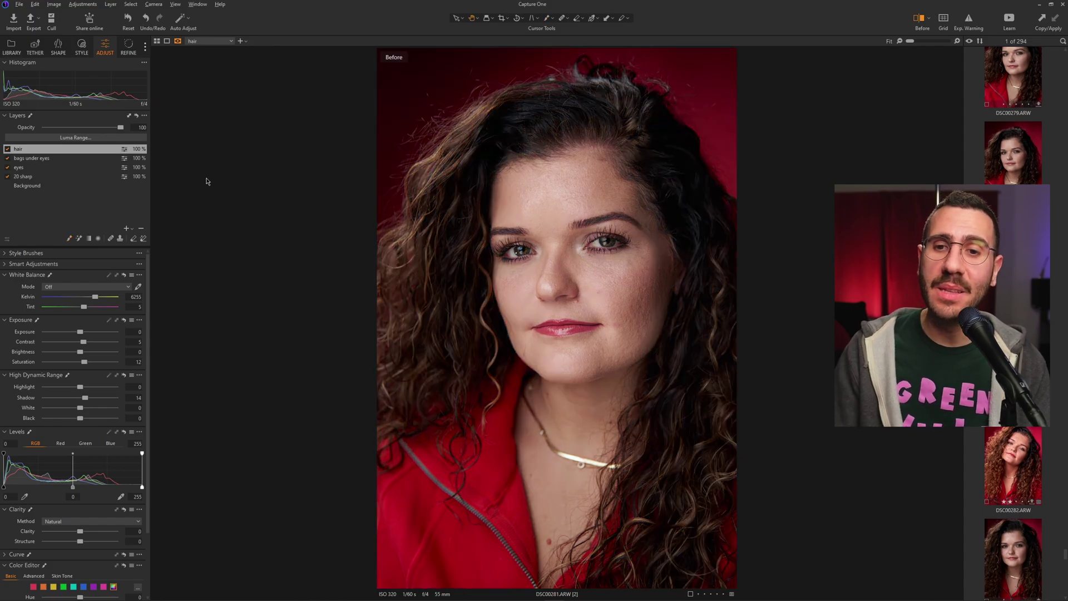
pyautogui.press('y')
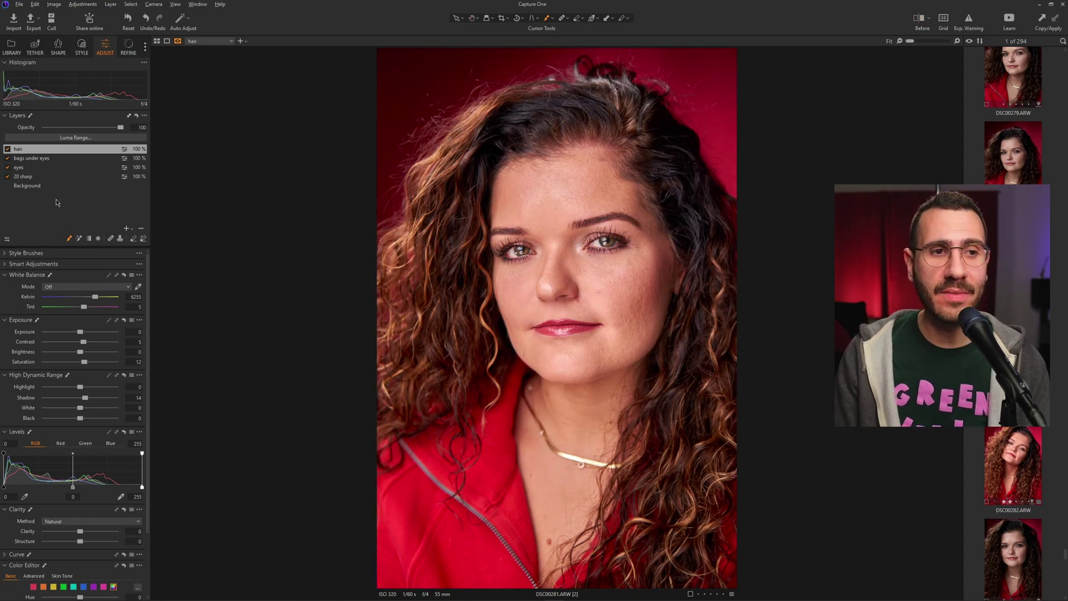
pyautogui.press('y')
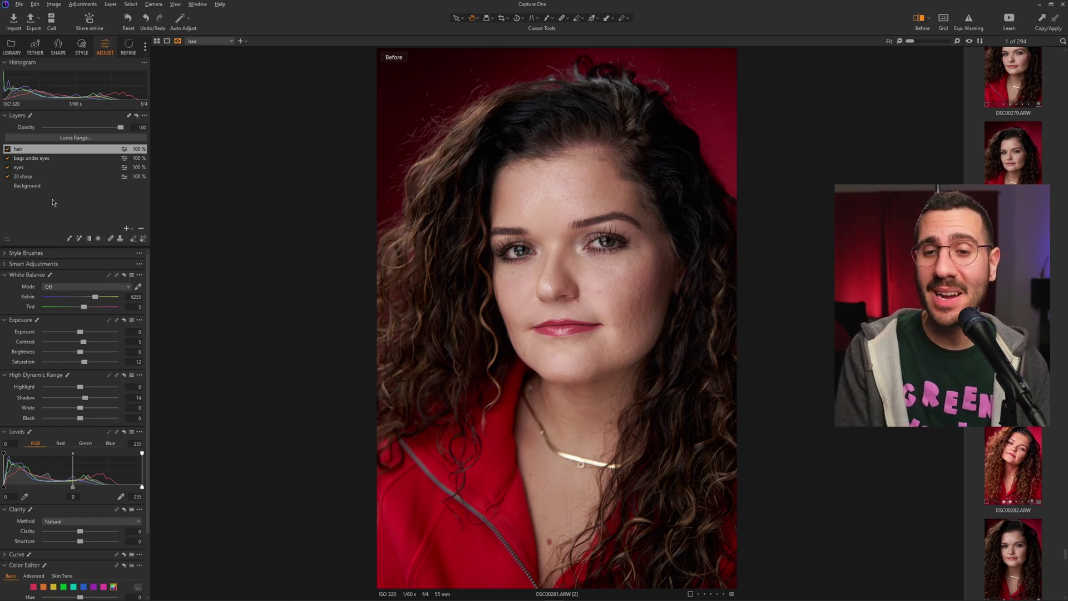
pyautogui.press('y')
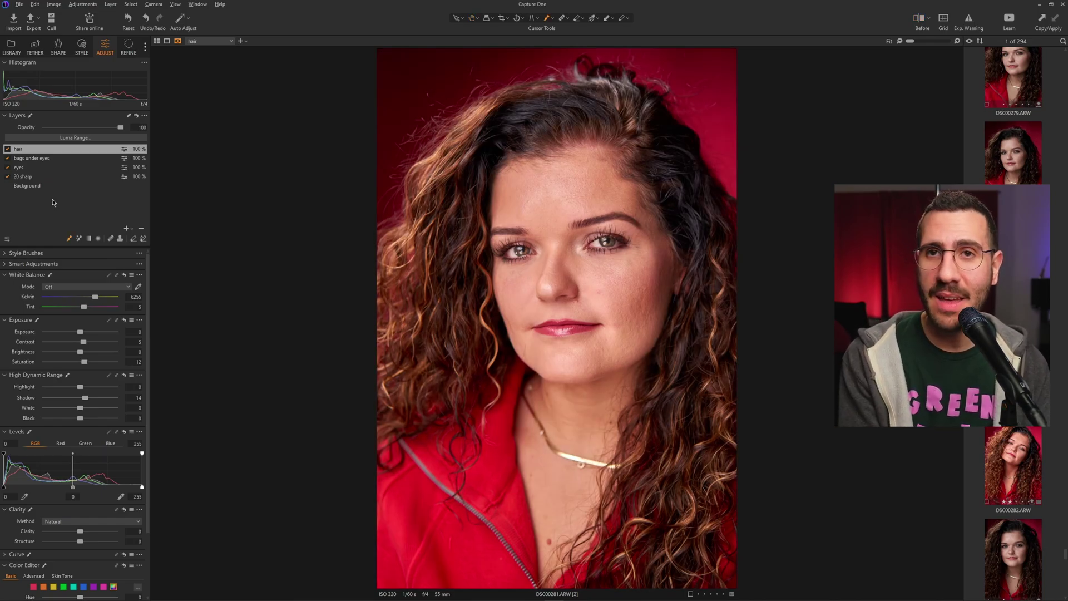